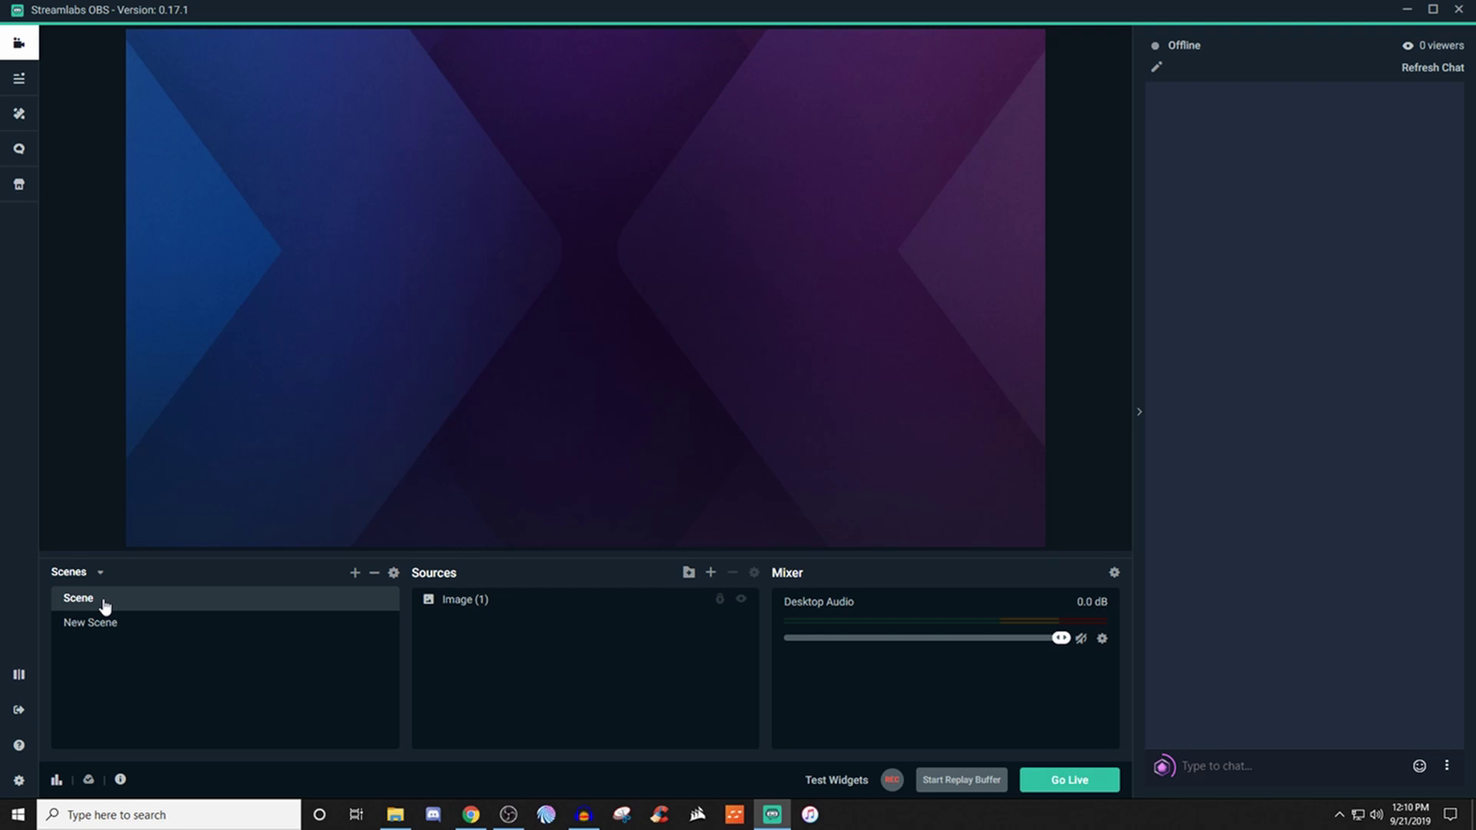
# Step: Switch to the Live dashboard and show its Giveaways tab with the Merch and Custom sections
pyautogui.click(19, 80)
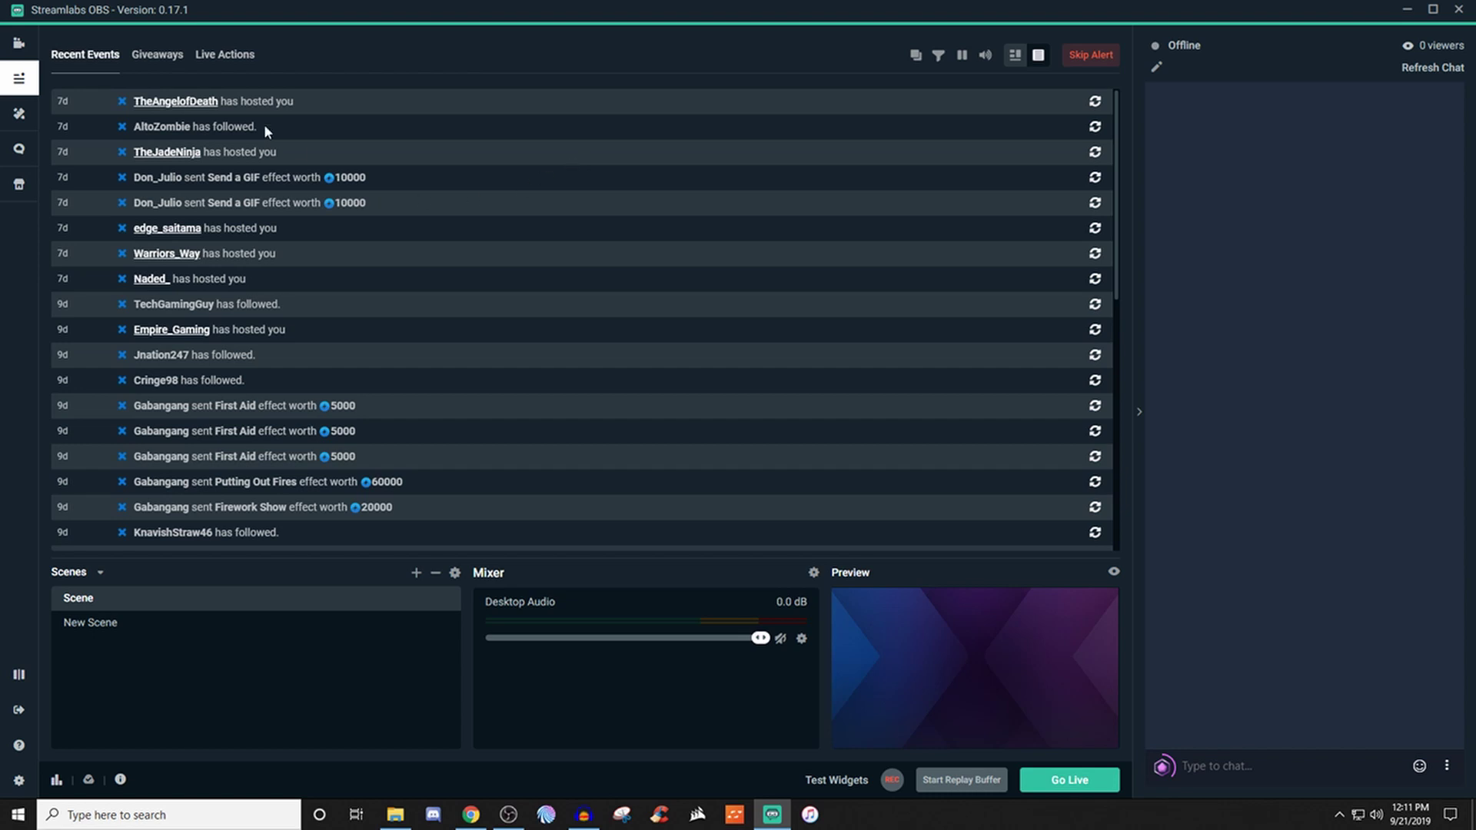
pyautogui.click(158, 57)
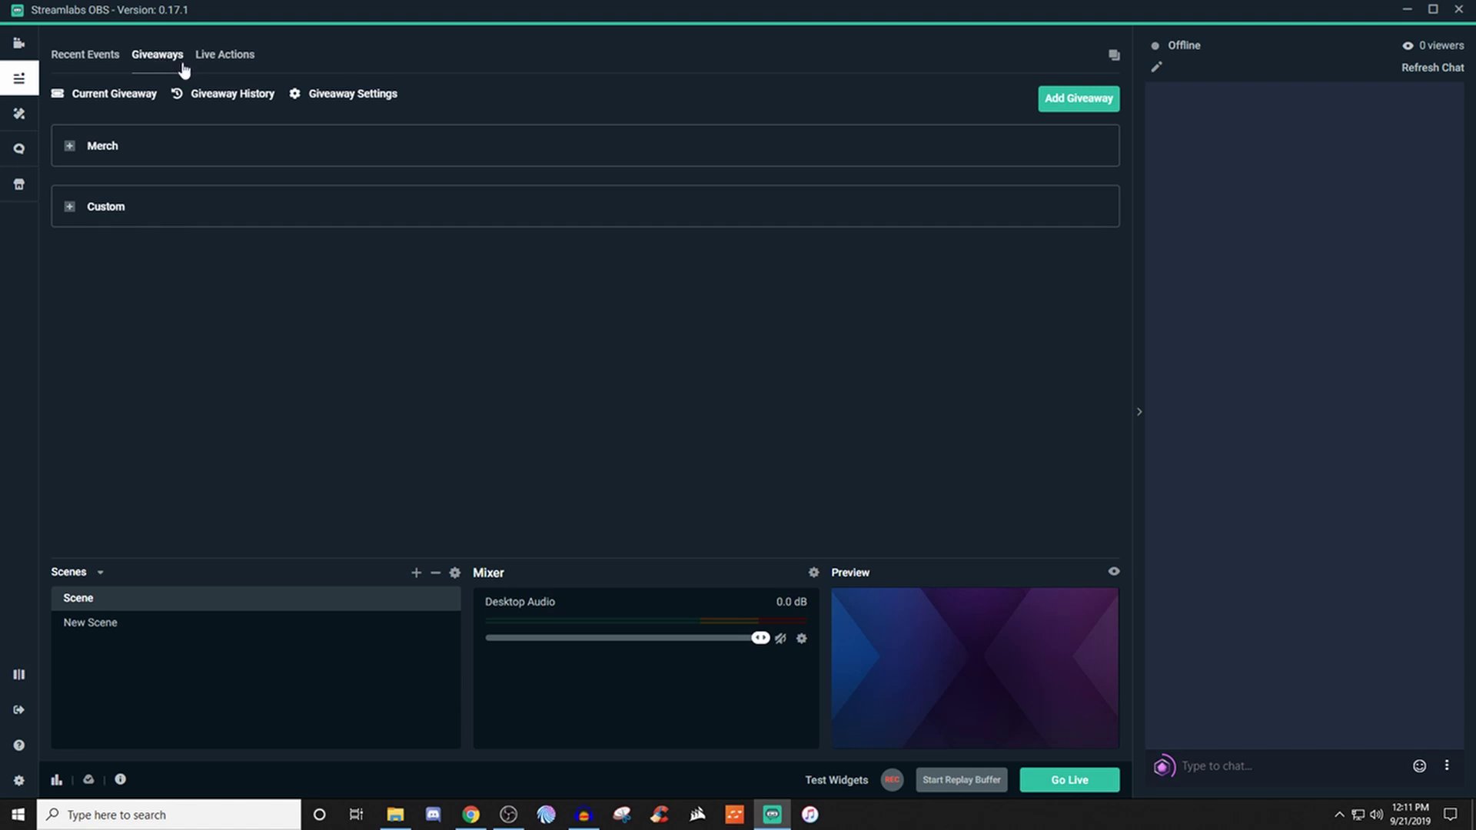
pyautogui.click(361, 103)
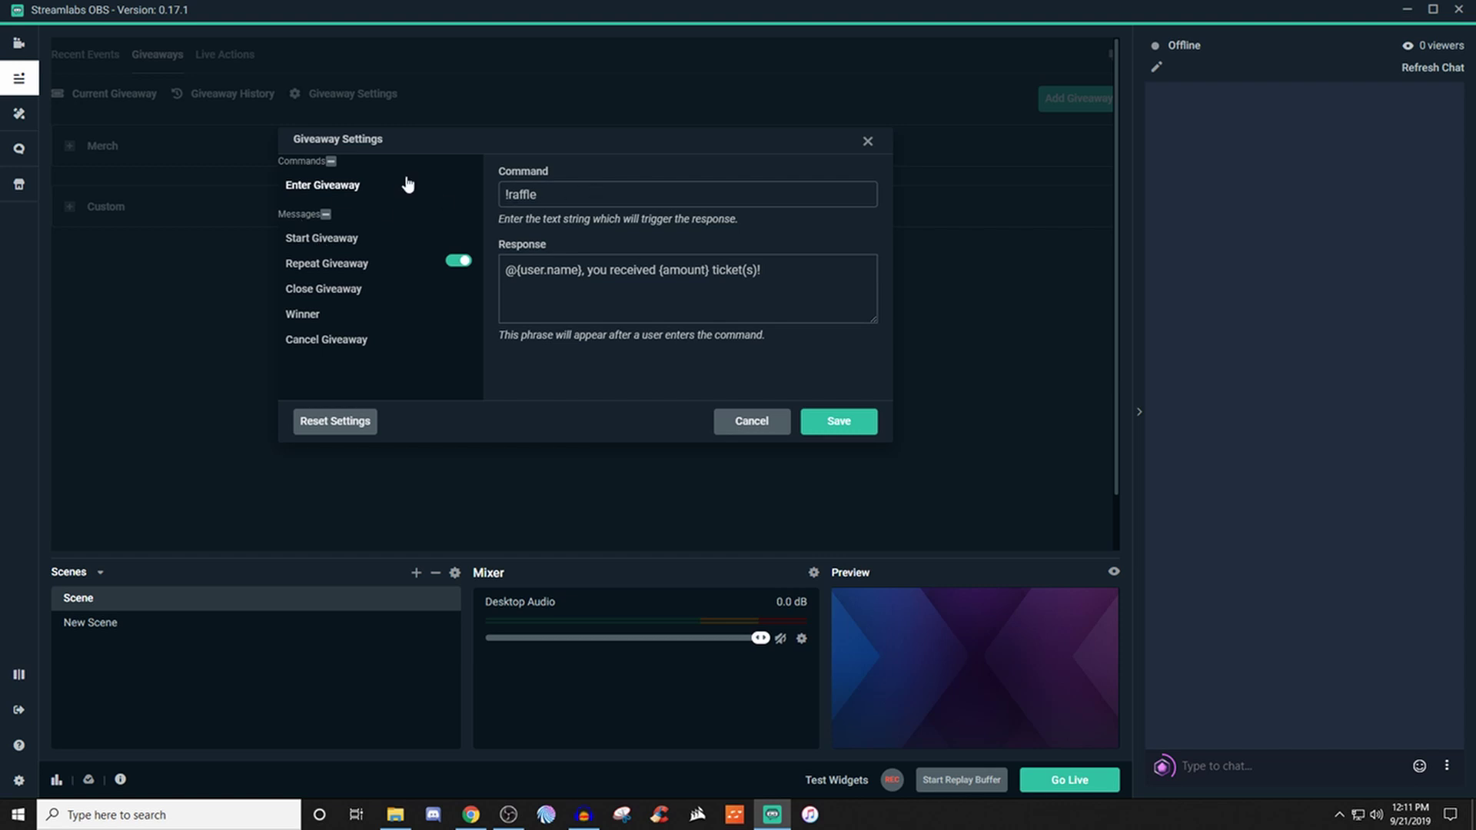
pyautogui.click(303, 239)
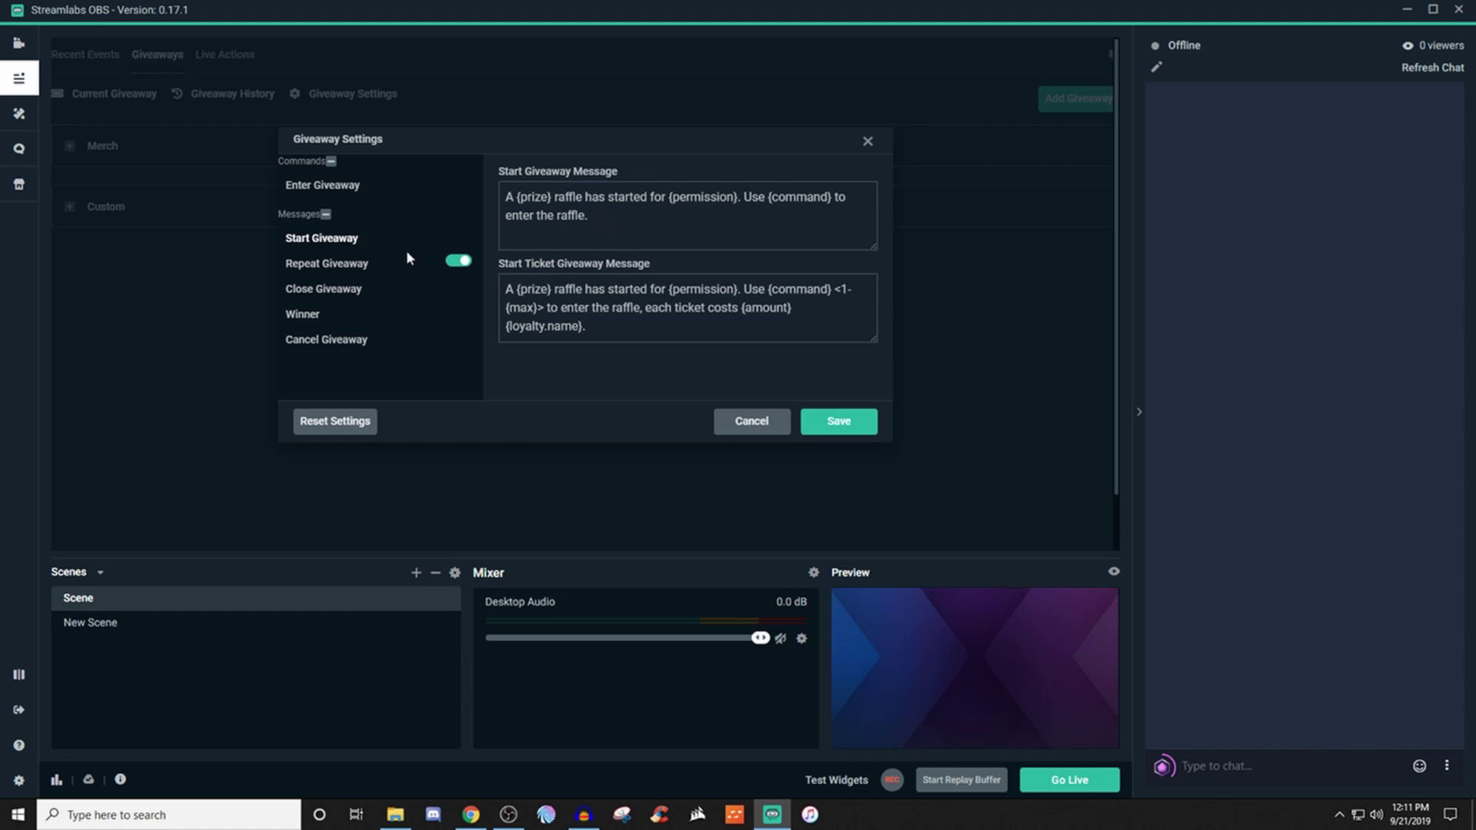
pyautogui.click(339, 264)
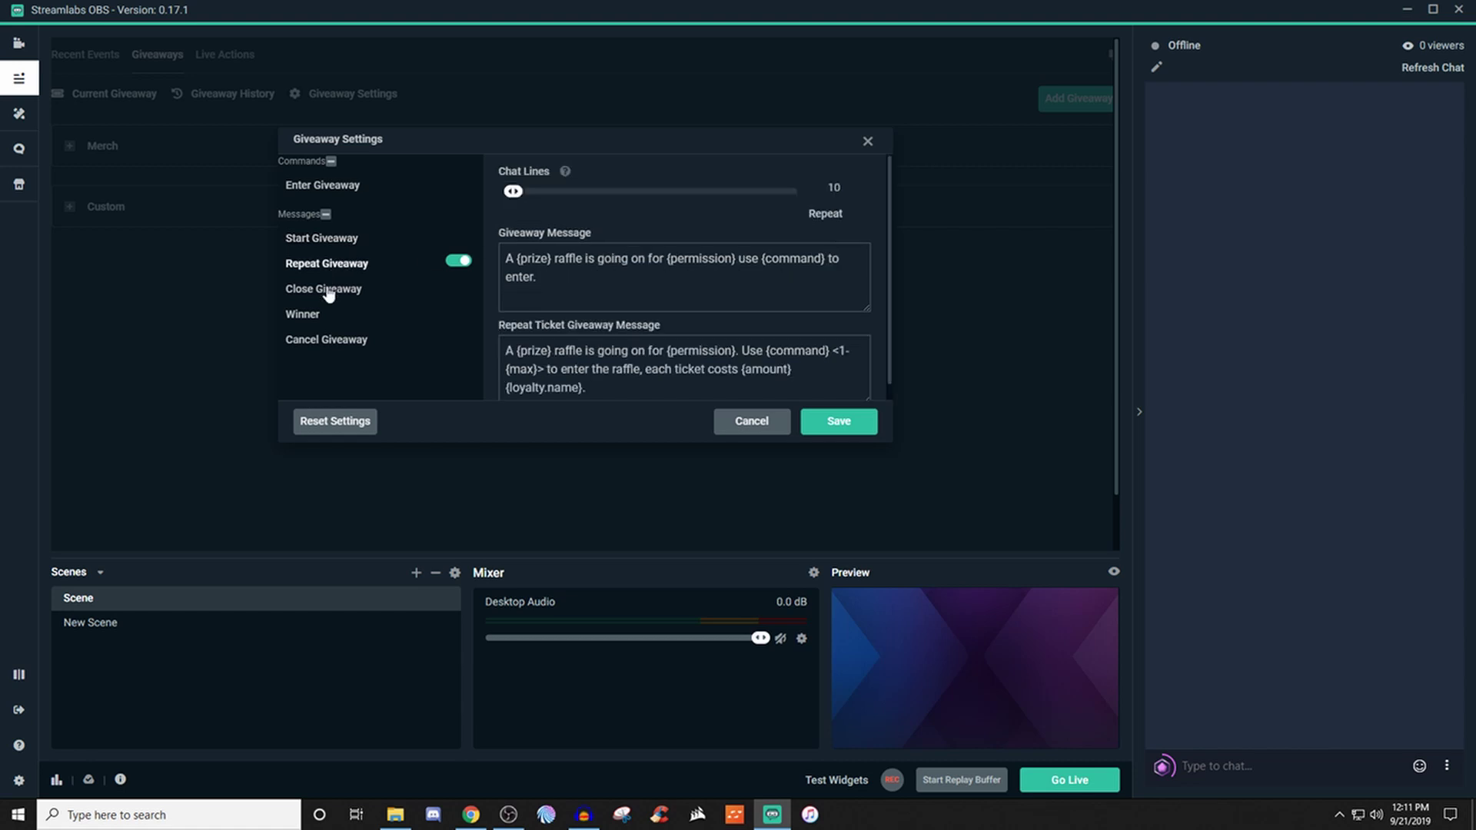
pyautogui.click(327, 291)
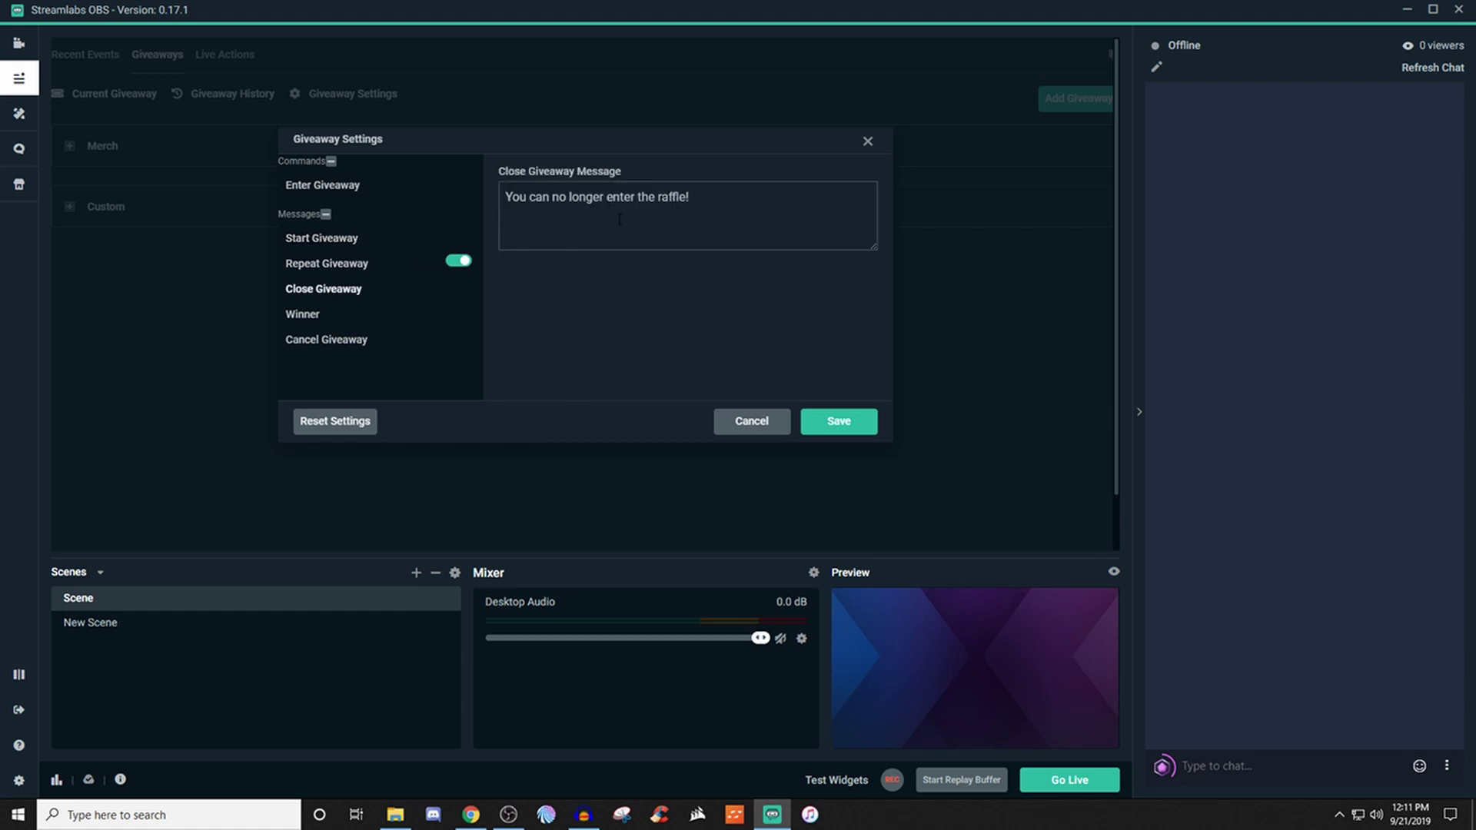
pyautogui.click(300, 319)
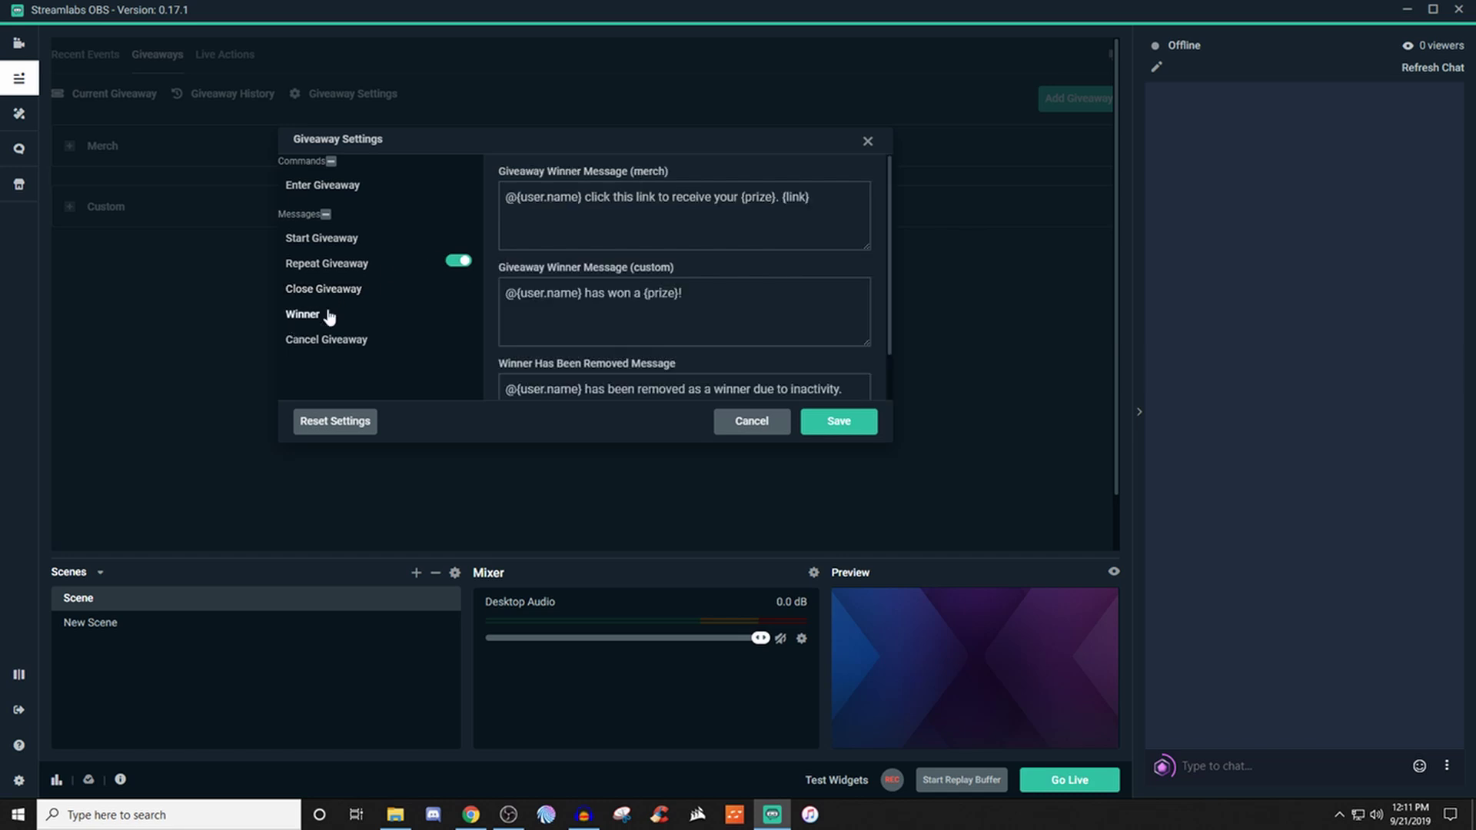
pyautogui.scroll(-1, 607, 278)
pyautogui.scroll(1, 607, 278)
pyautogui.click(324, 342)
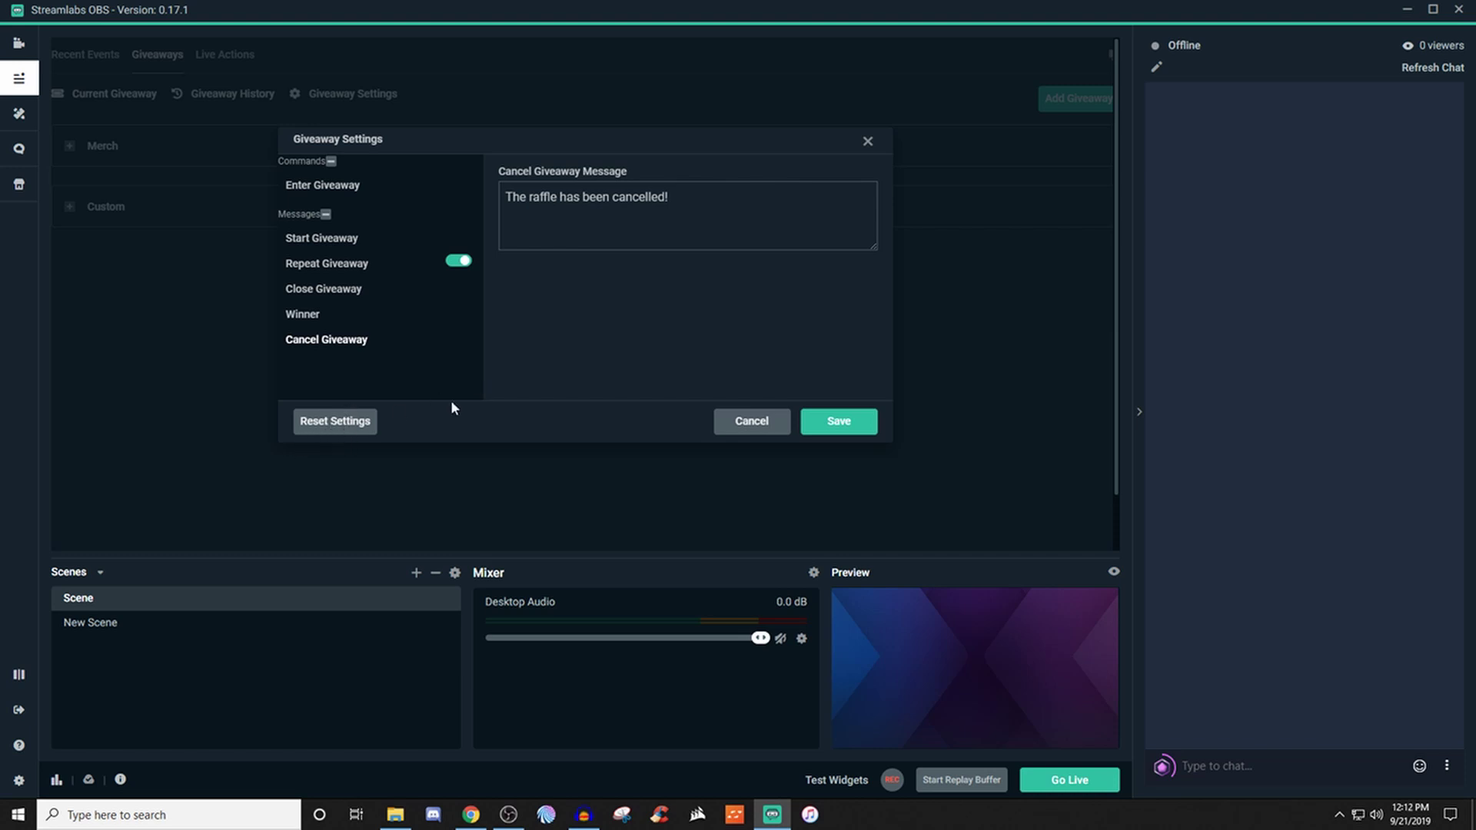
pyautogui.click(805, 428)
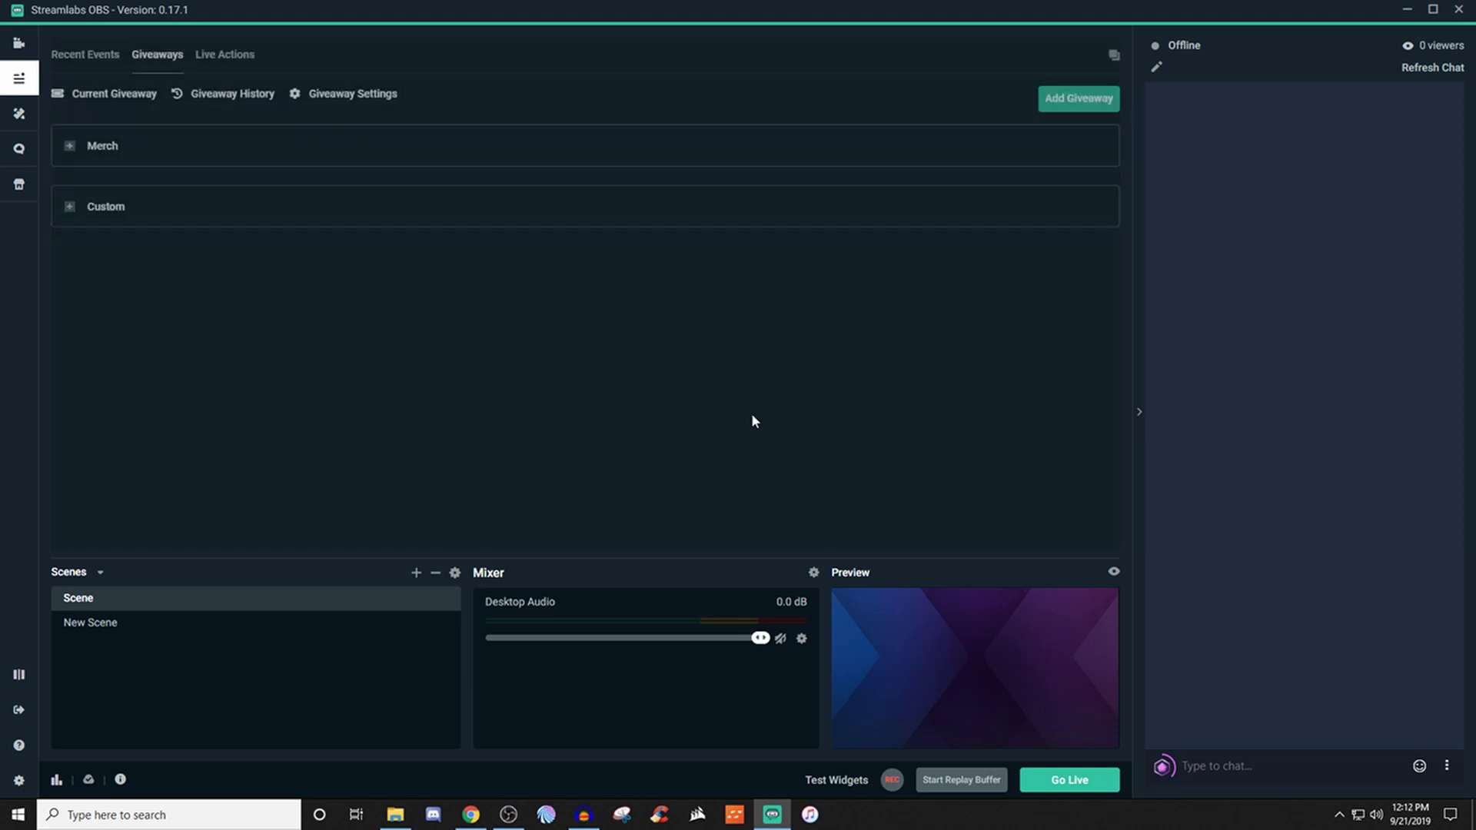
pyautogui.click(70, 146)
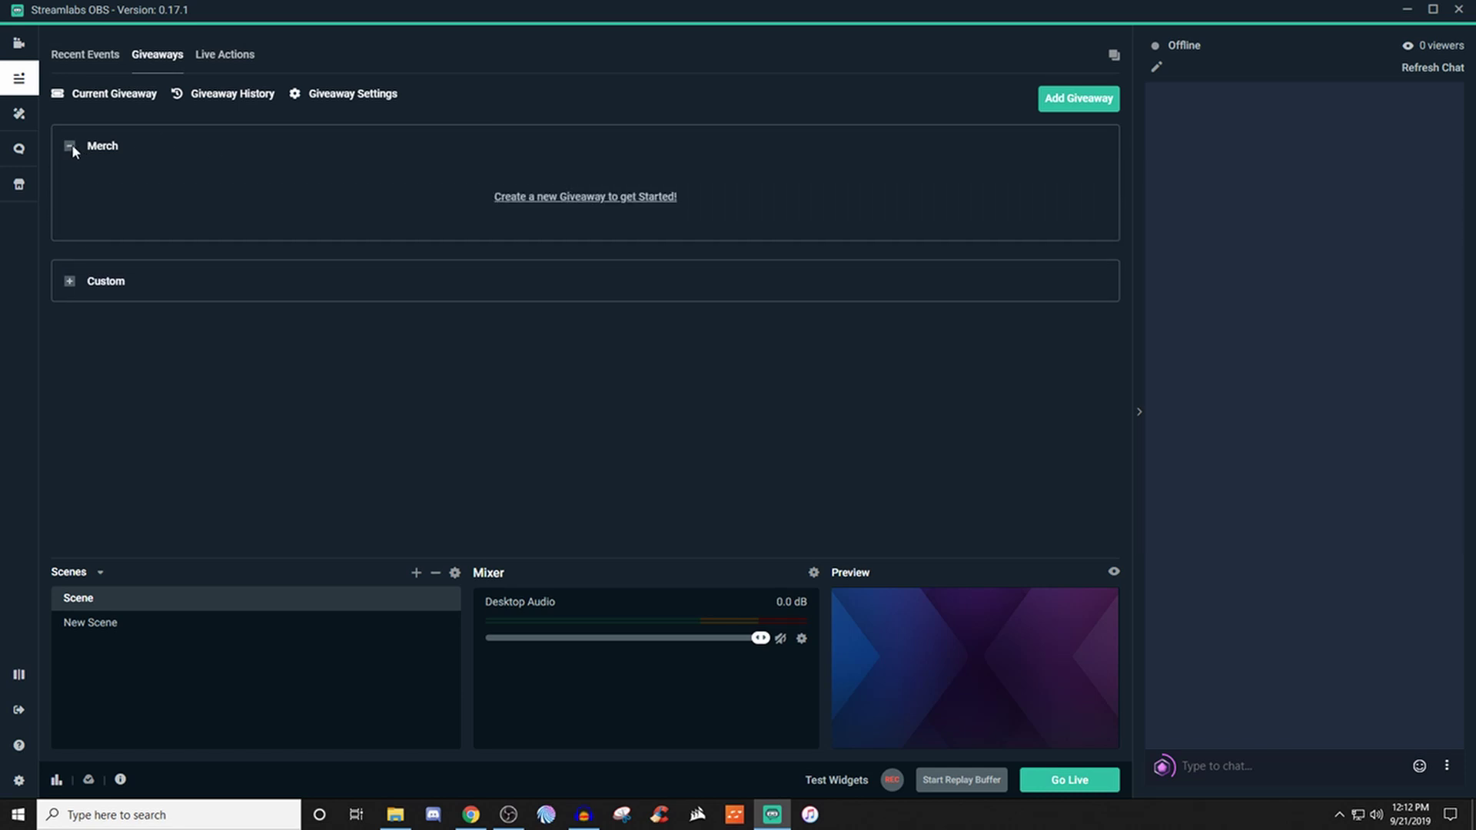
pyautogui.click(70, 146)
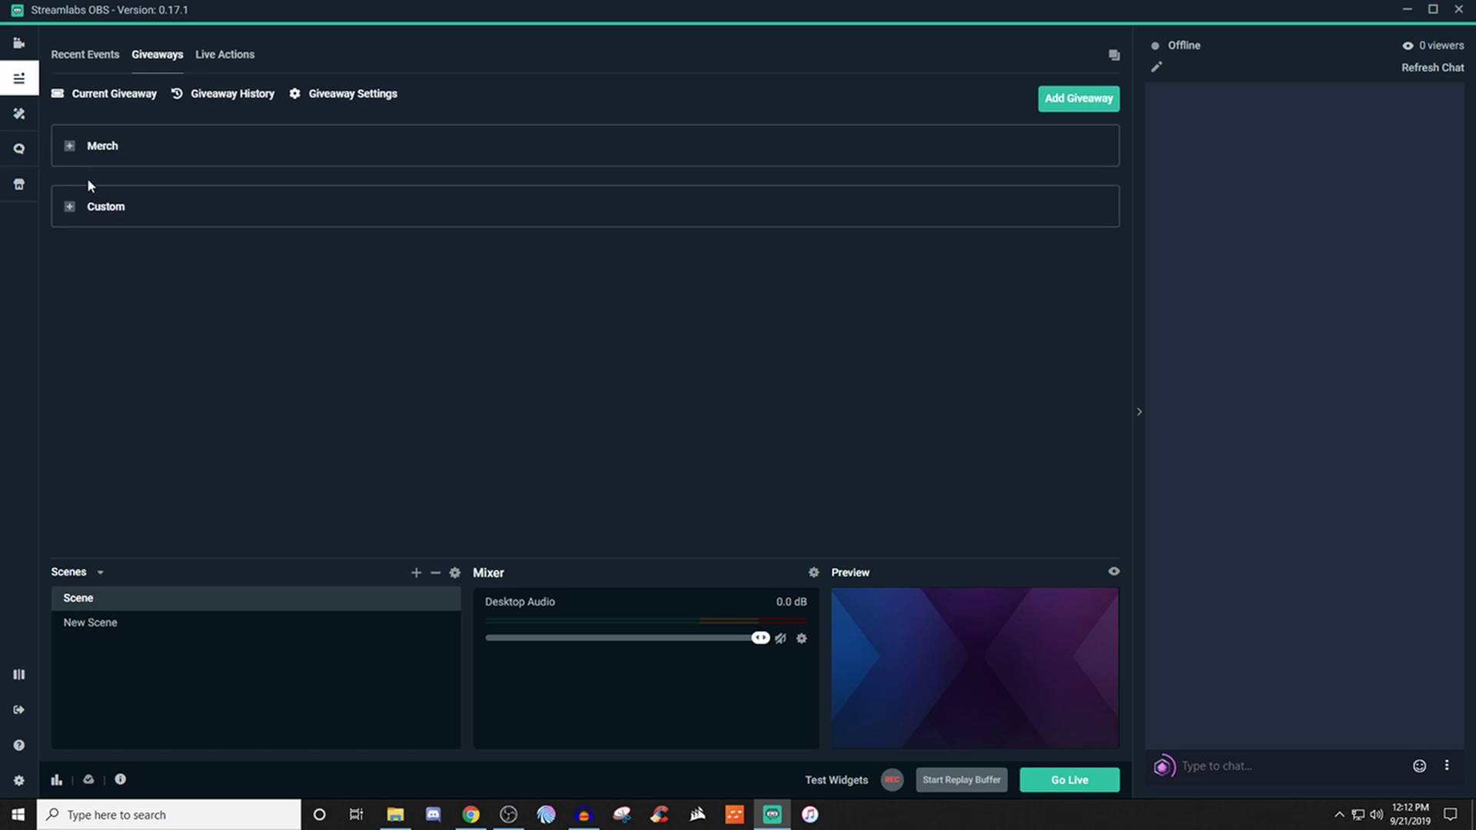
pyautogui.click(69, 213)
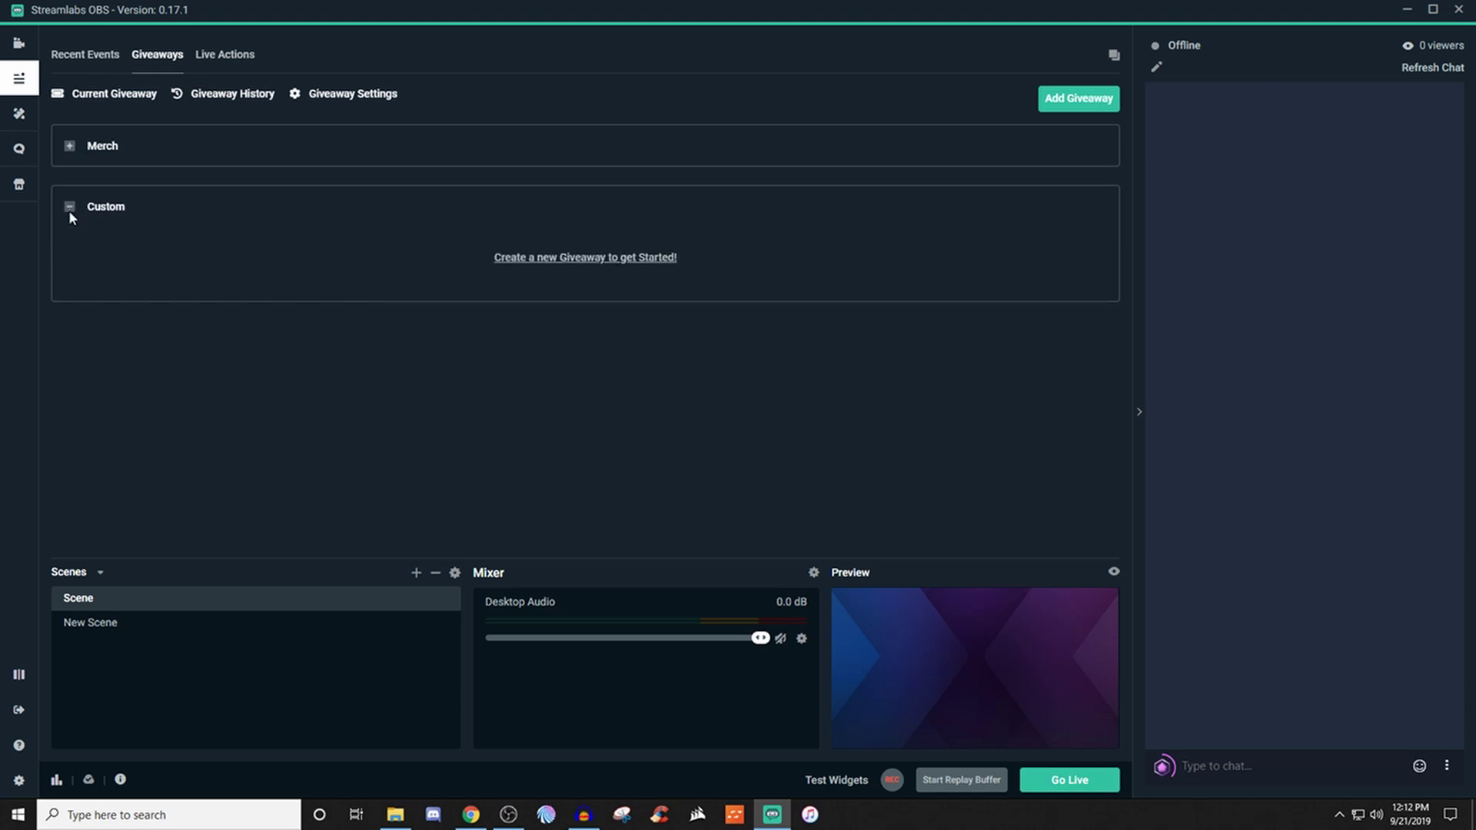
pyautogui.click(70, 212)
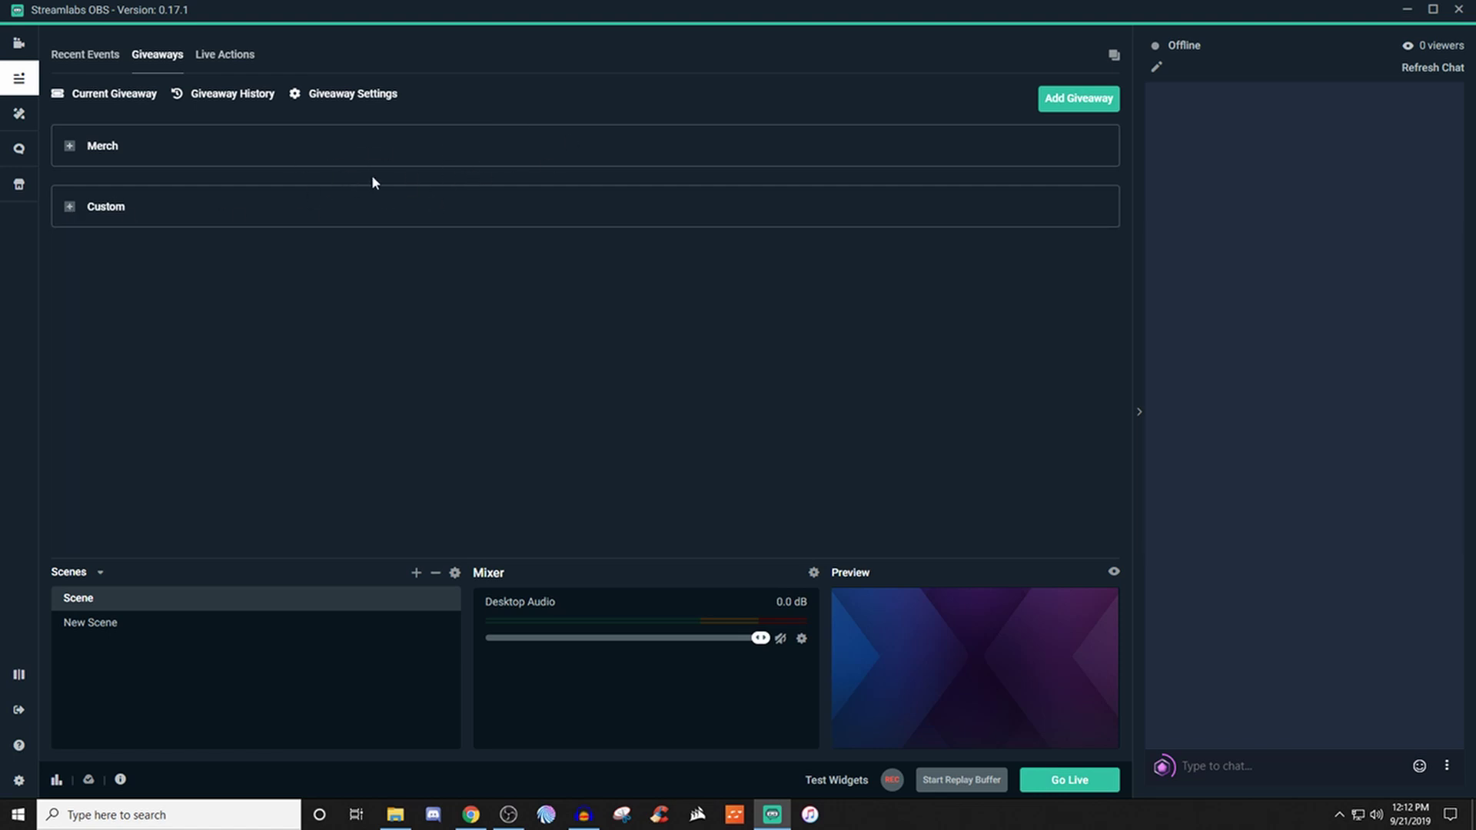
# Step: View the Live Actions panel with Spin Wheel, Credits and Stream Labels, then return to Recent Events
pyautogui.click(227, 56)
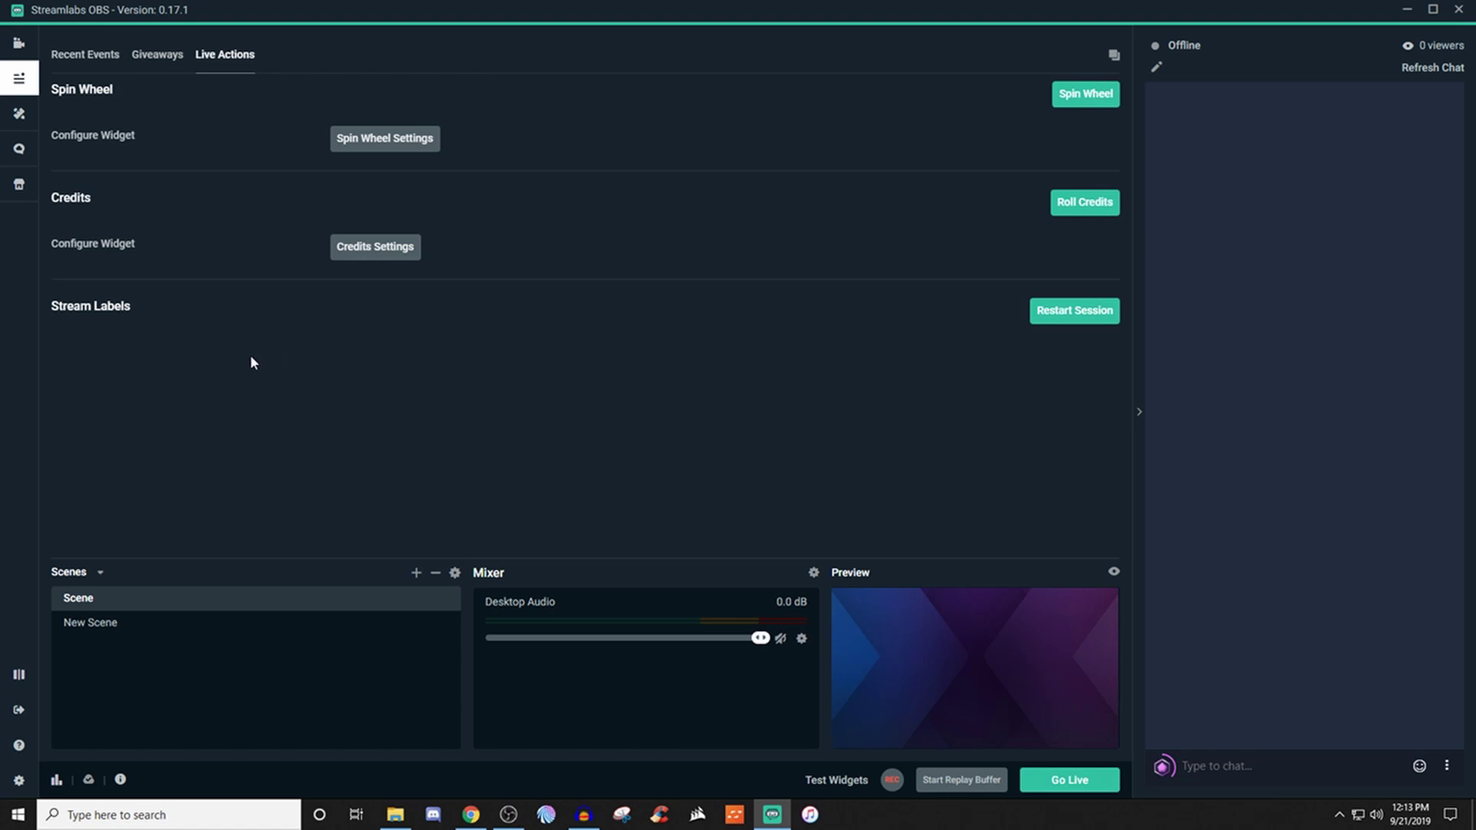
pyautogui.click(74, 57)
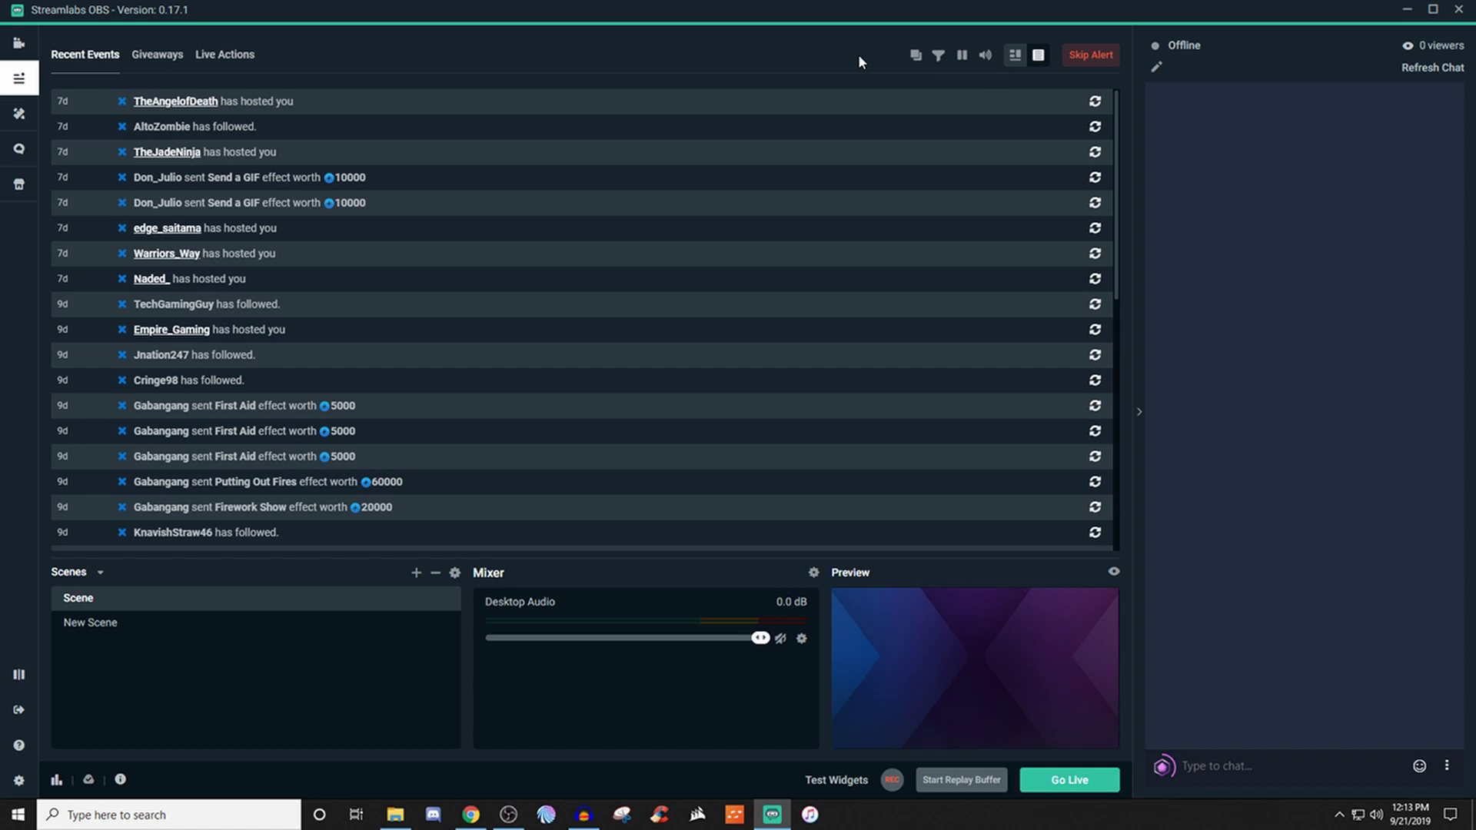
# Step: Open and close the Recent Events filter options while viewing the full-width event list
pyautogui.click(940, 56)
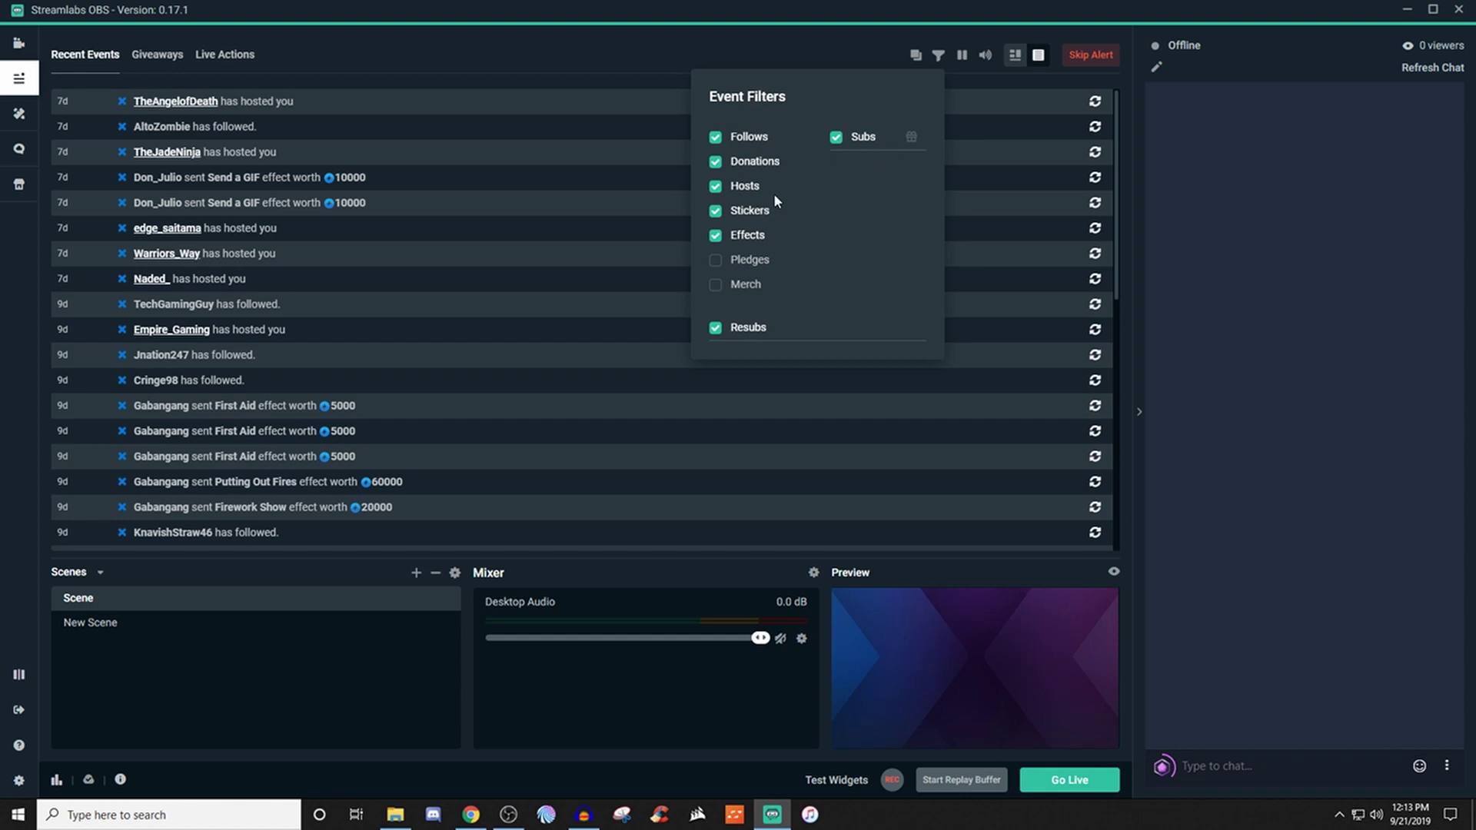
pyautogui.click(939, 61)
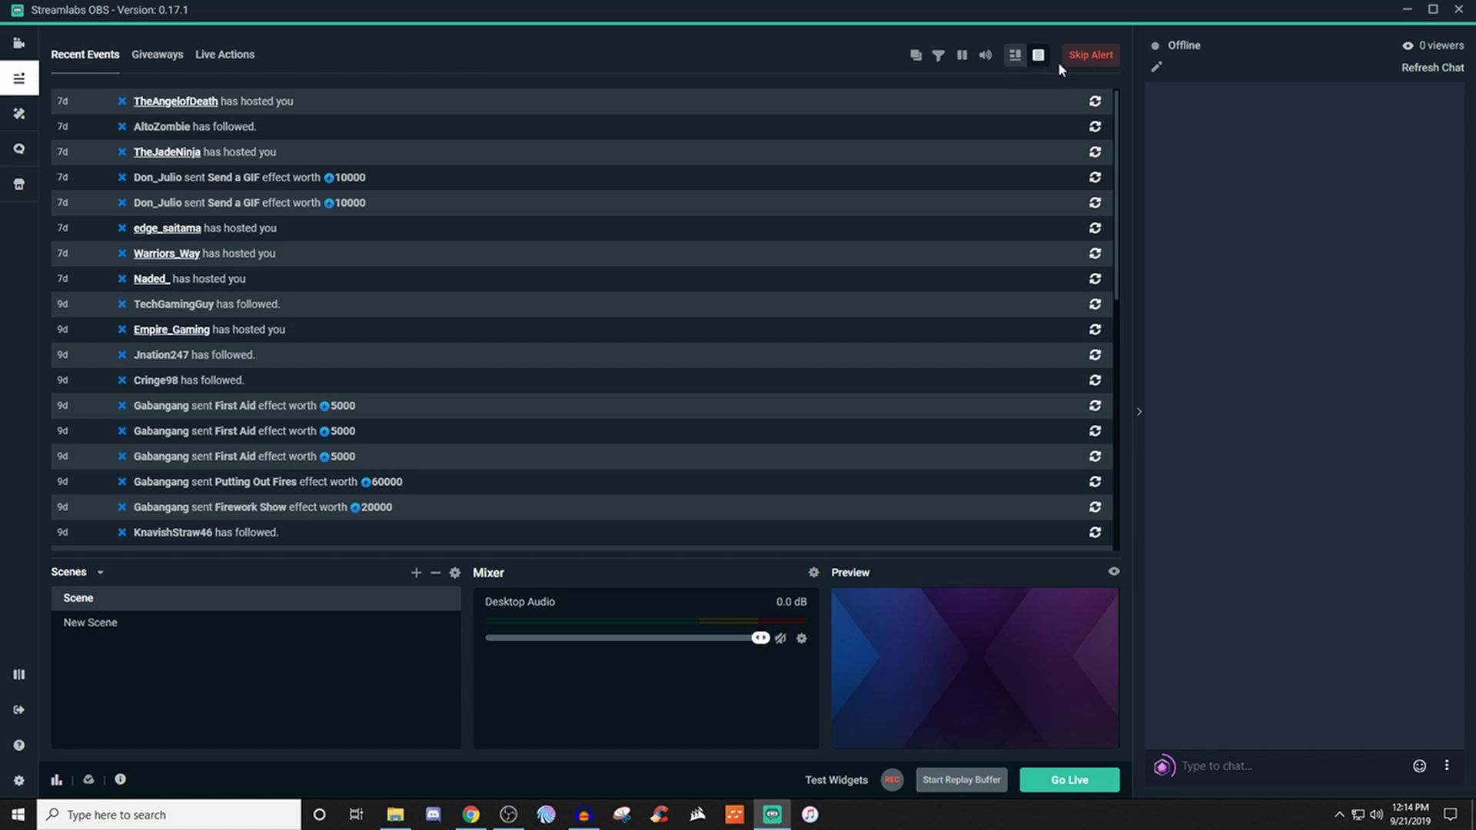
# Step: Split Recent Events into Subscriptions, Donations and Other panels, then view Giveaways and Live Actions
pyautogui.click(1014, 55)
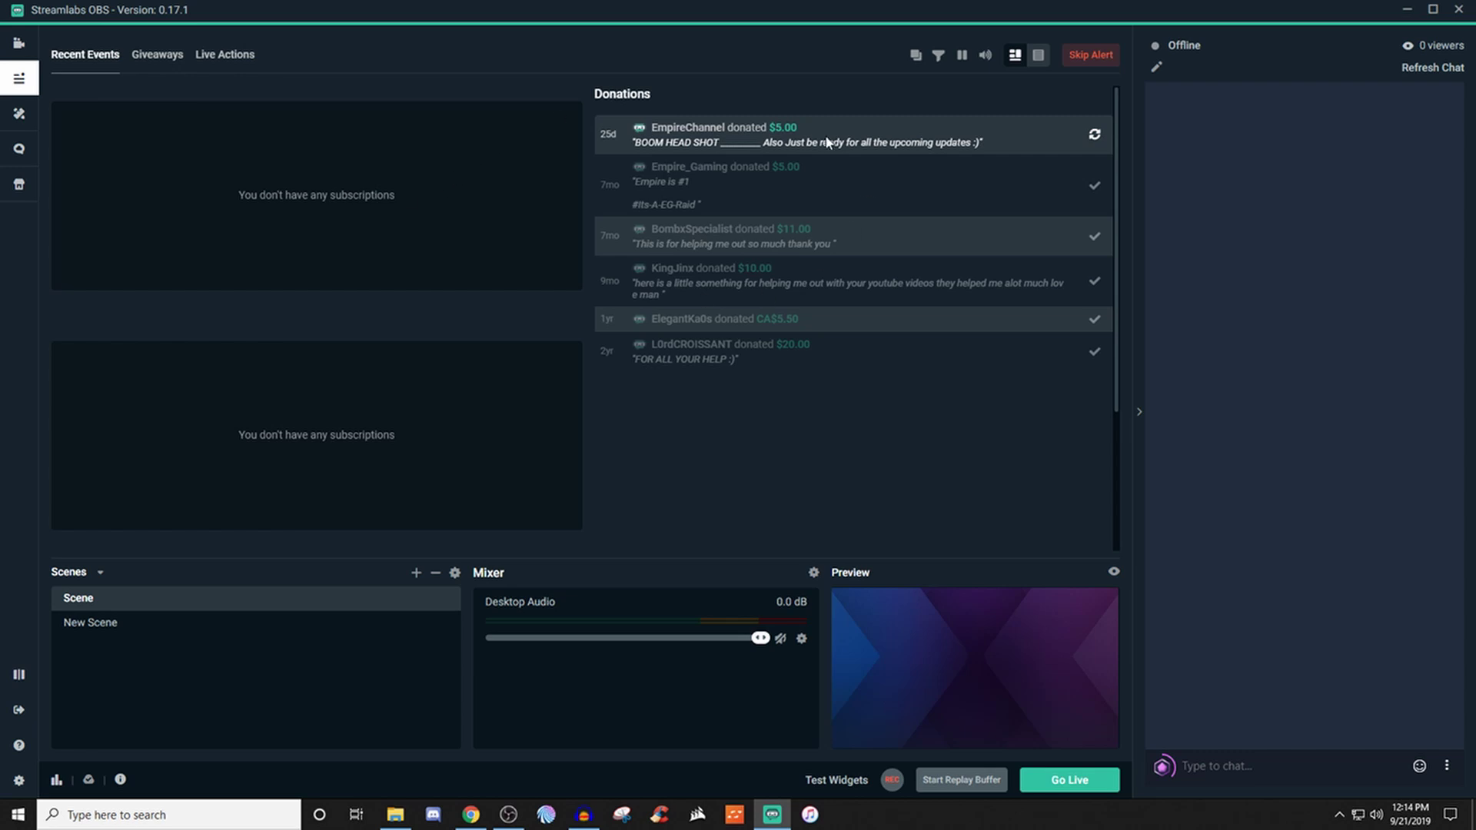
pyautogui.scroll(-3, 749, 353)
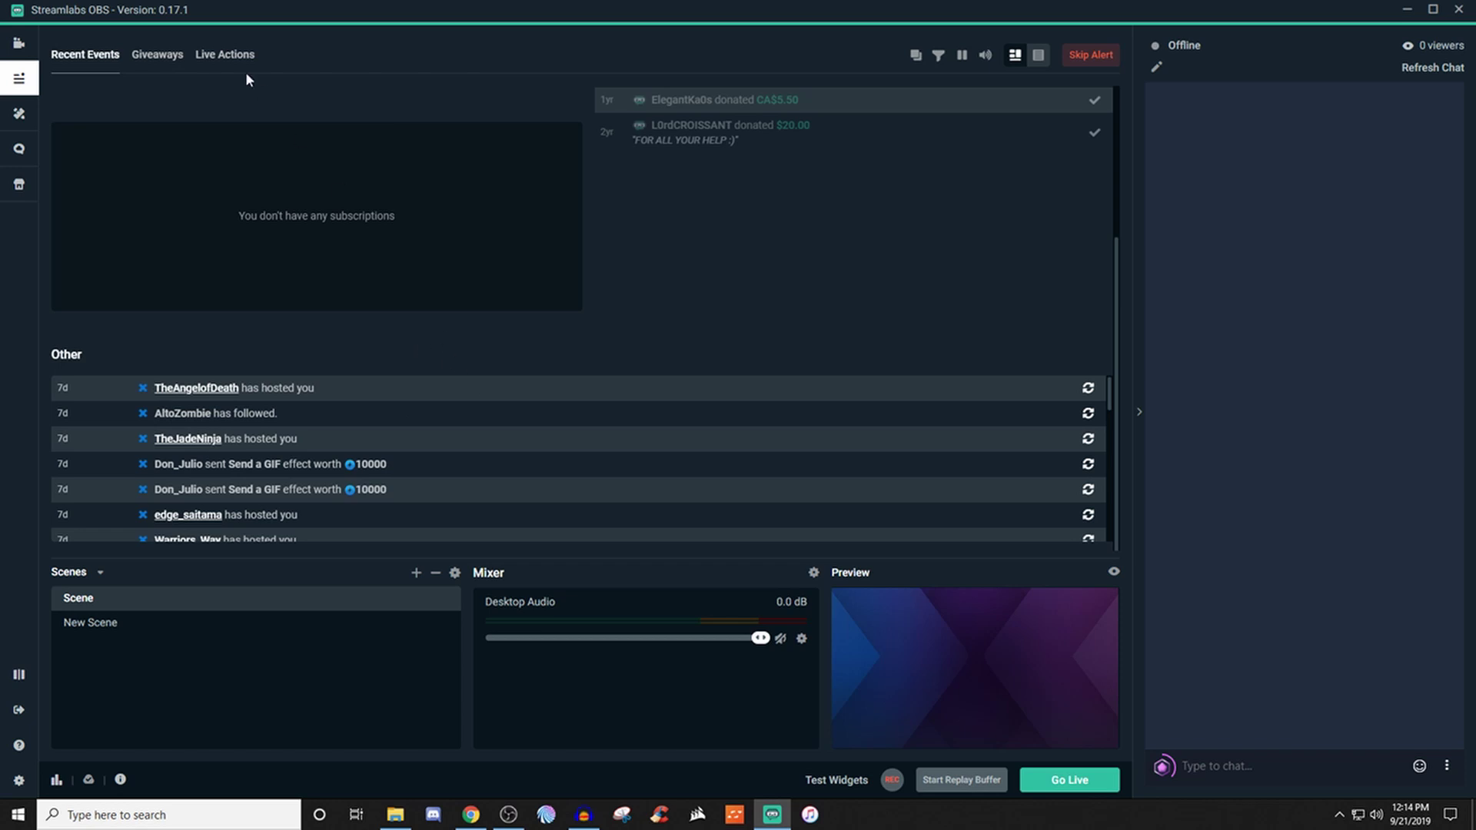
pyautogui.click(159, 60)
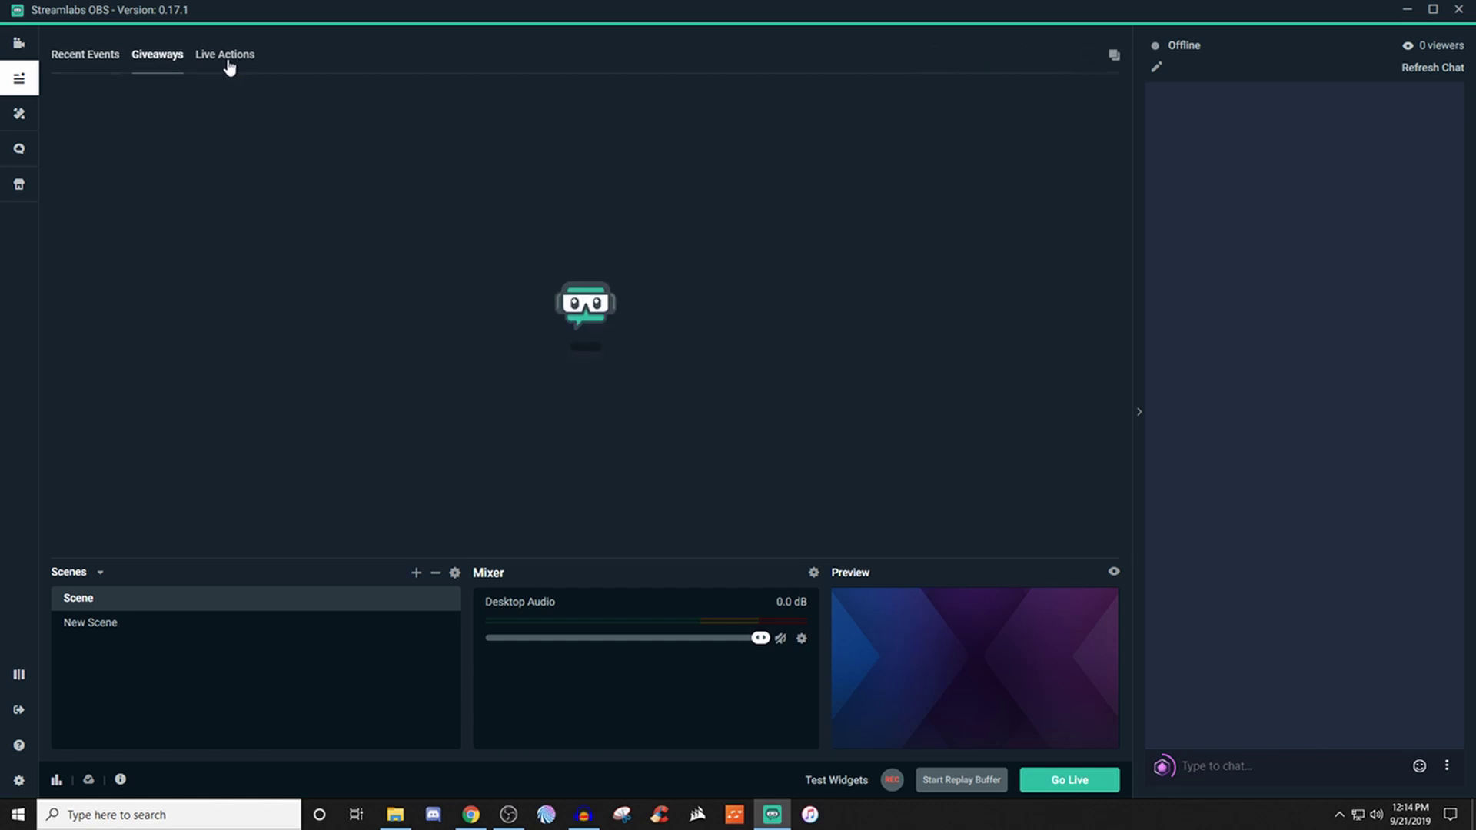
pyautogui.click(228, 60)
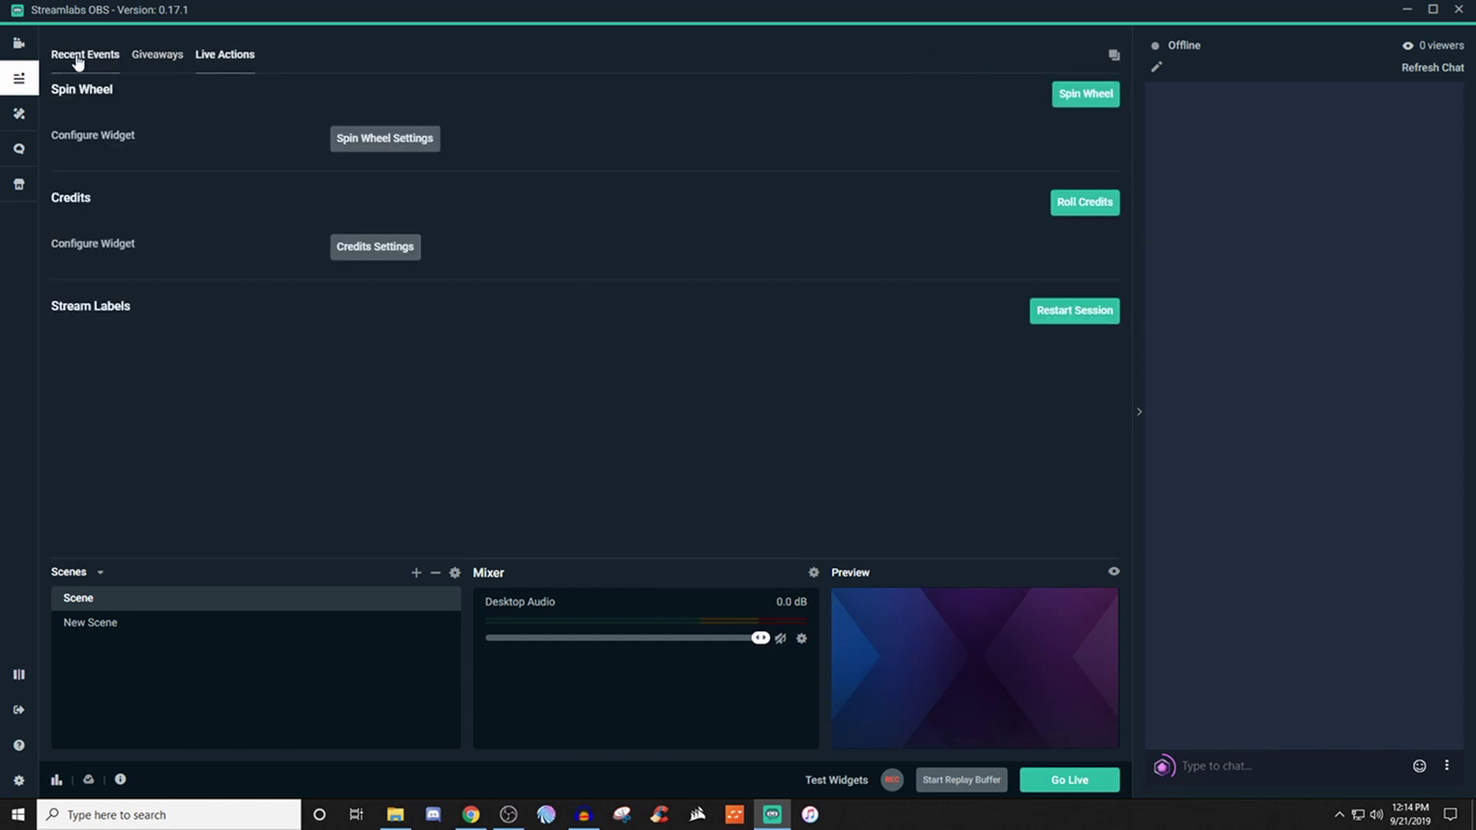
# Step: Back on Recent Events, scroll through the split panels and switch to one combined list
pyautogui.click(107, 56)
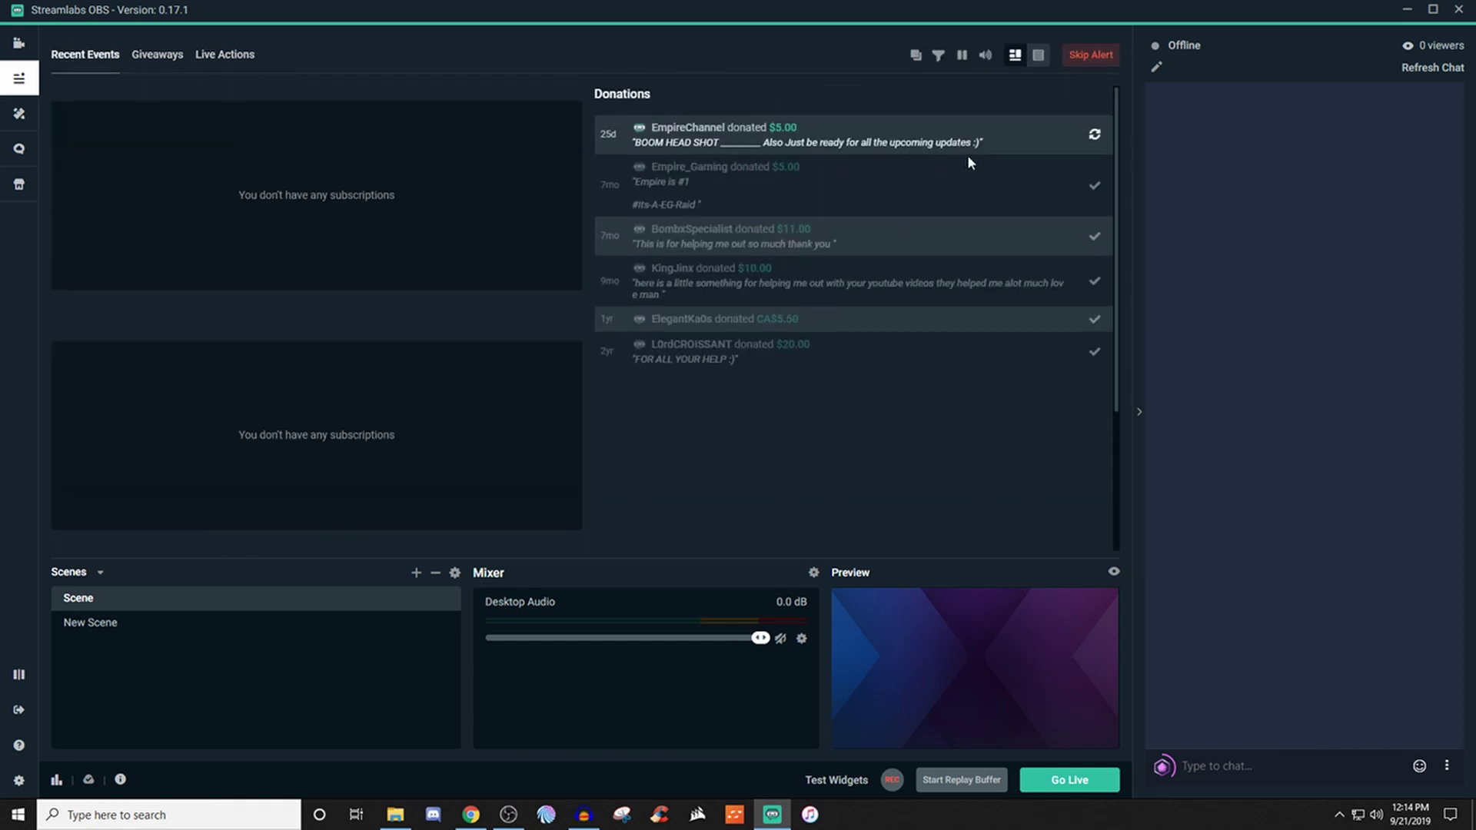
pyautogui.scroll(-3, 400, 250)
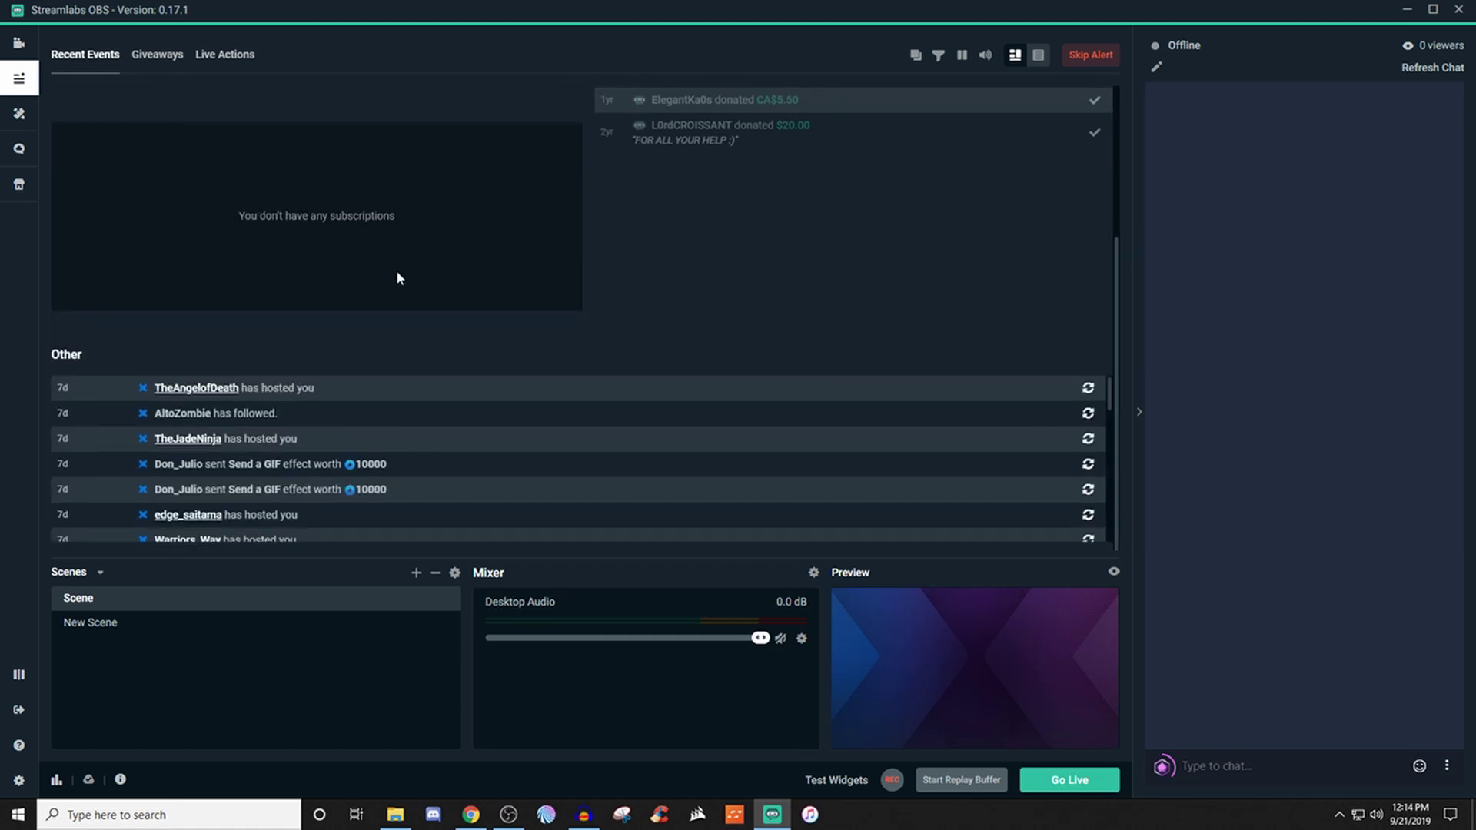
pyautogui.scroll(3, 678, 318)
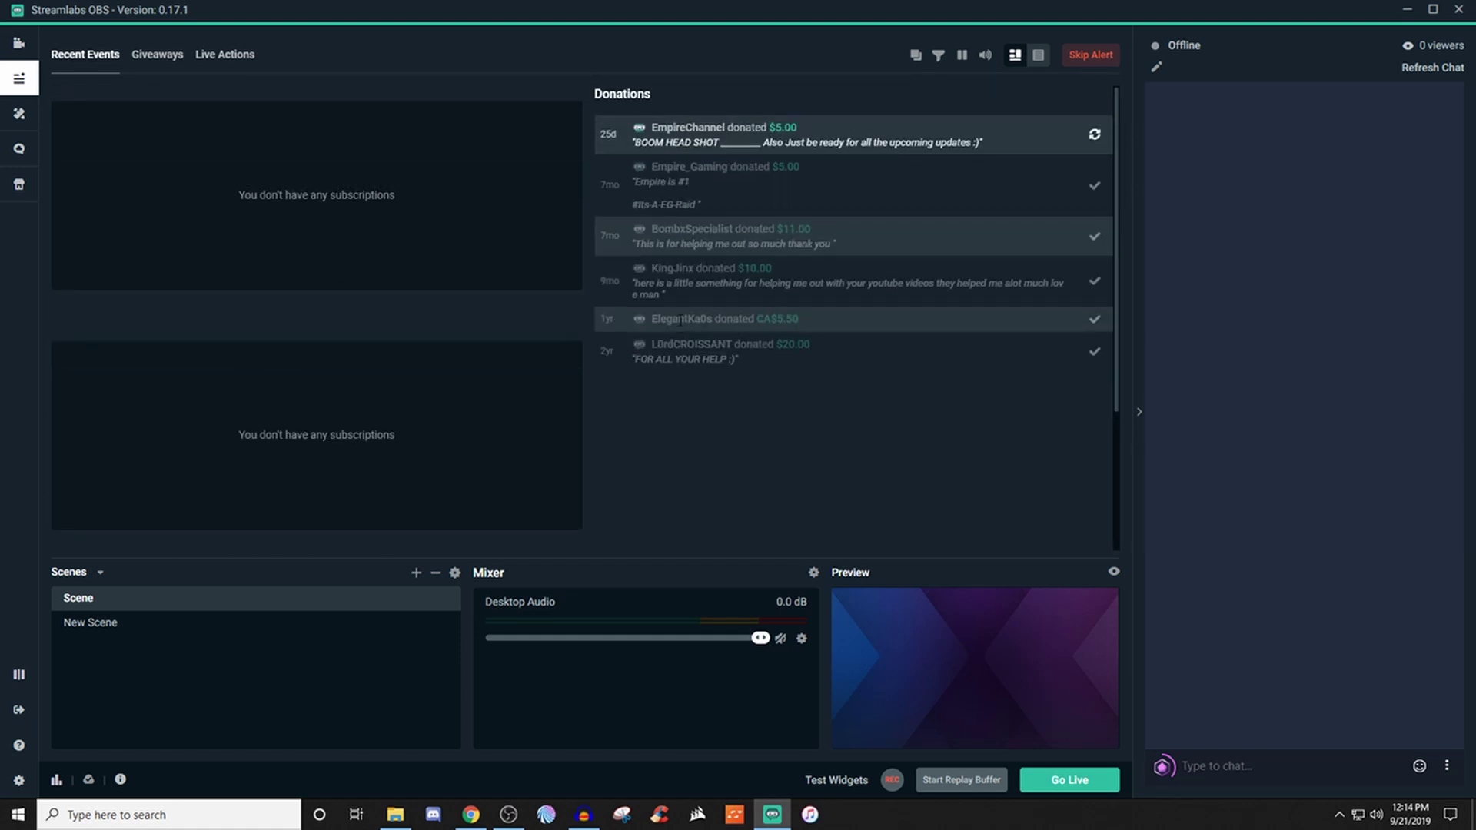
pyautogui.scroll(-3, 680, 322)
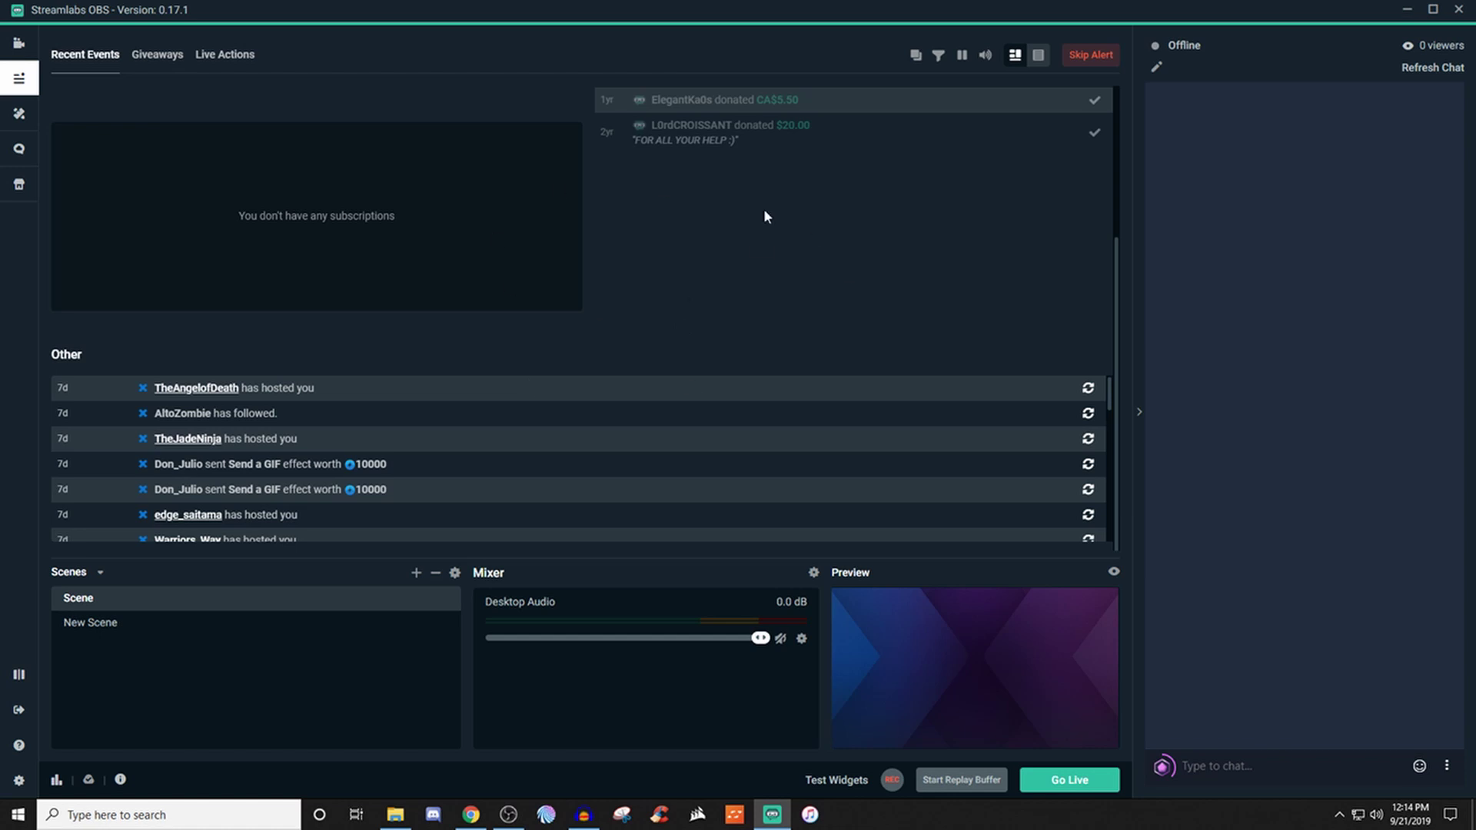
pyautogui.scroll(3, 682, 288)
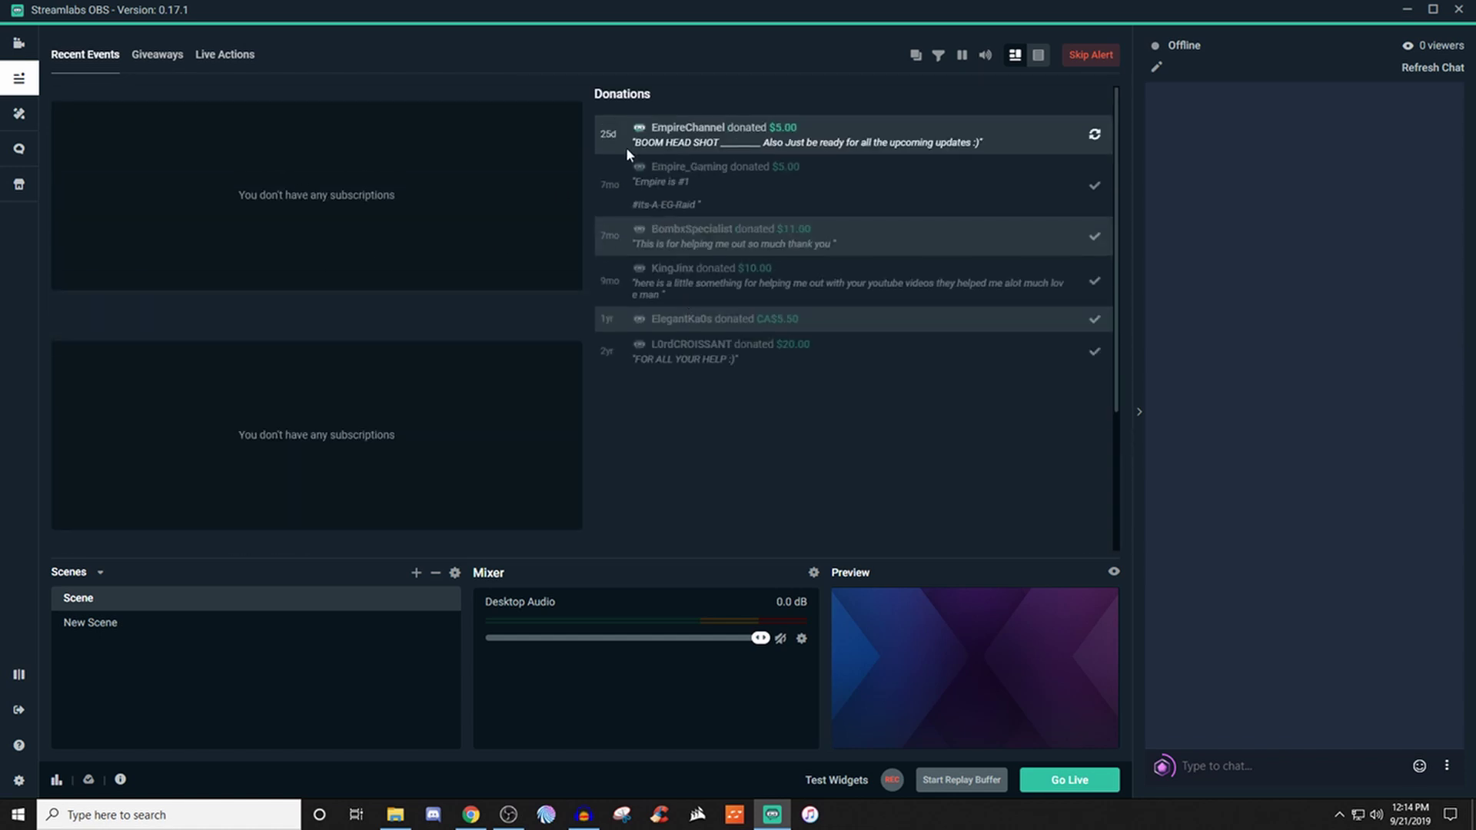
pyautogui.scroll(-3, 704, 200)
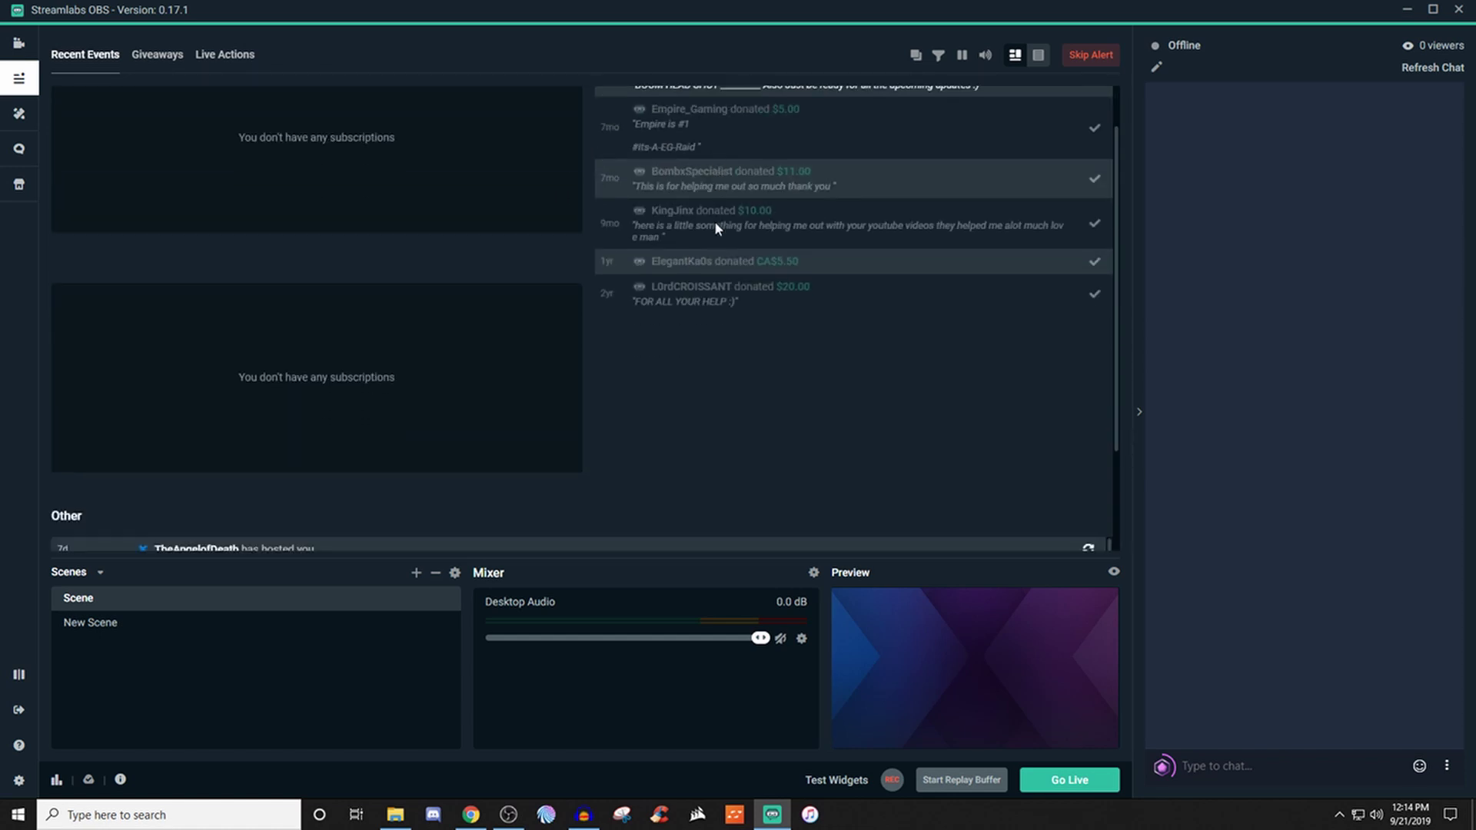
pyautogui.scroll(3, 861, 154)
pyautogui.click(1038, 55)
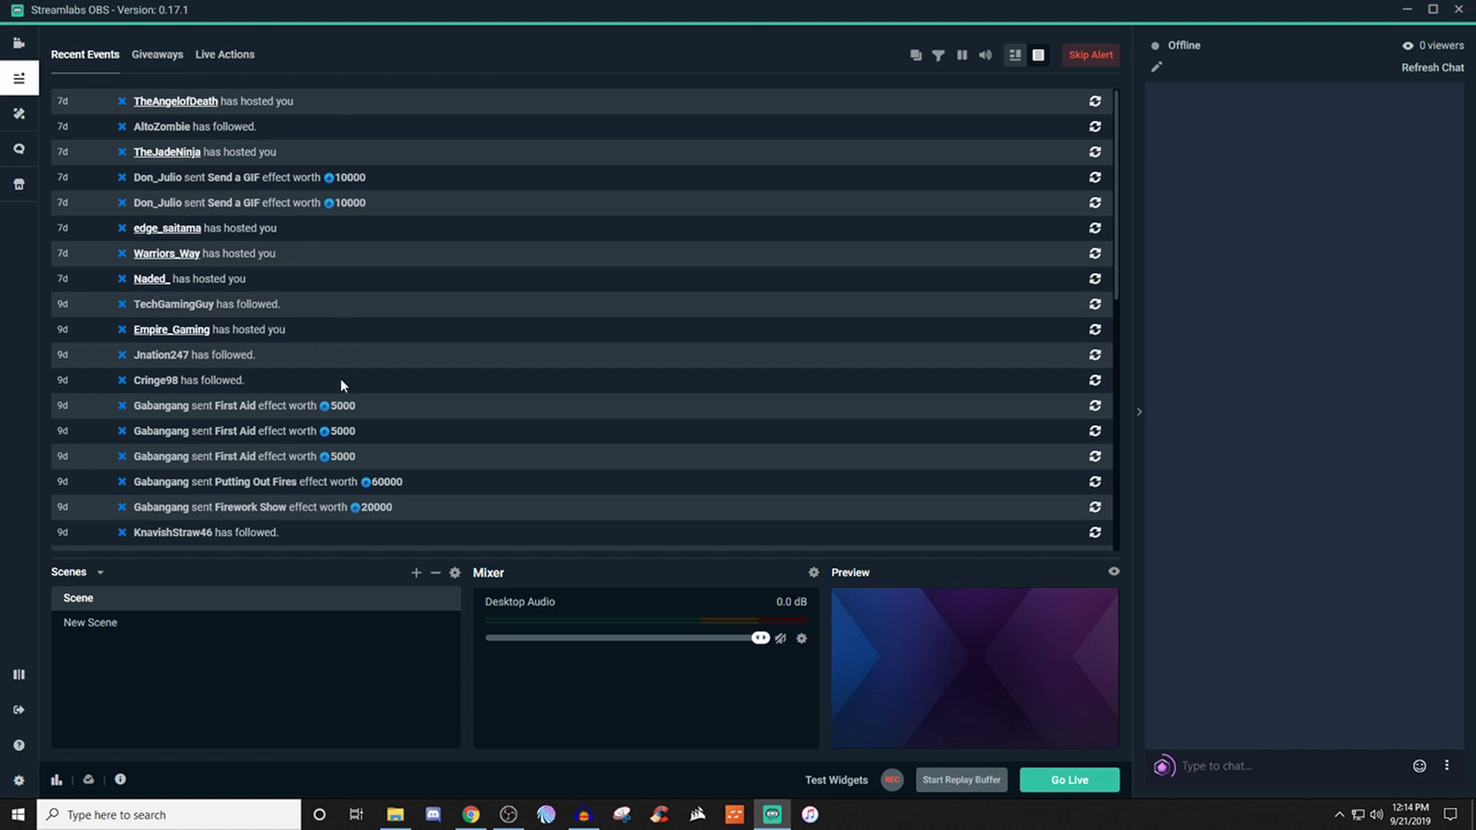
# Step: Scroll the combined Recent Events list down to the oldest donations and back up to the latest hosts
pyautogui.scroll(-10, 494, 315)
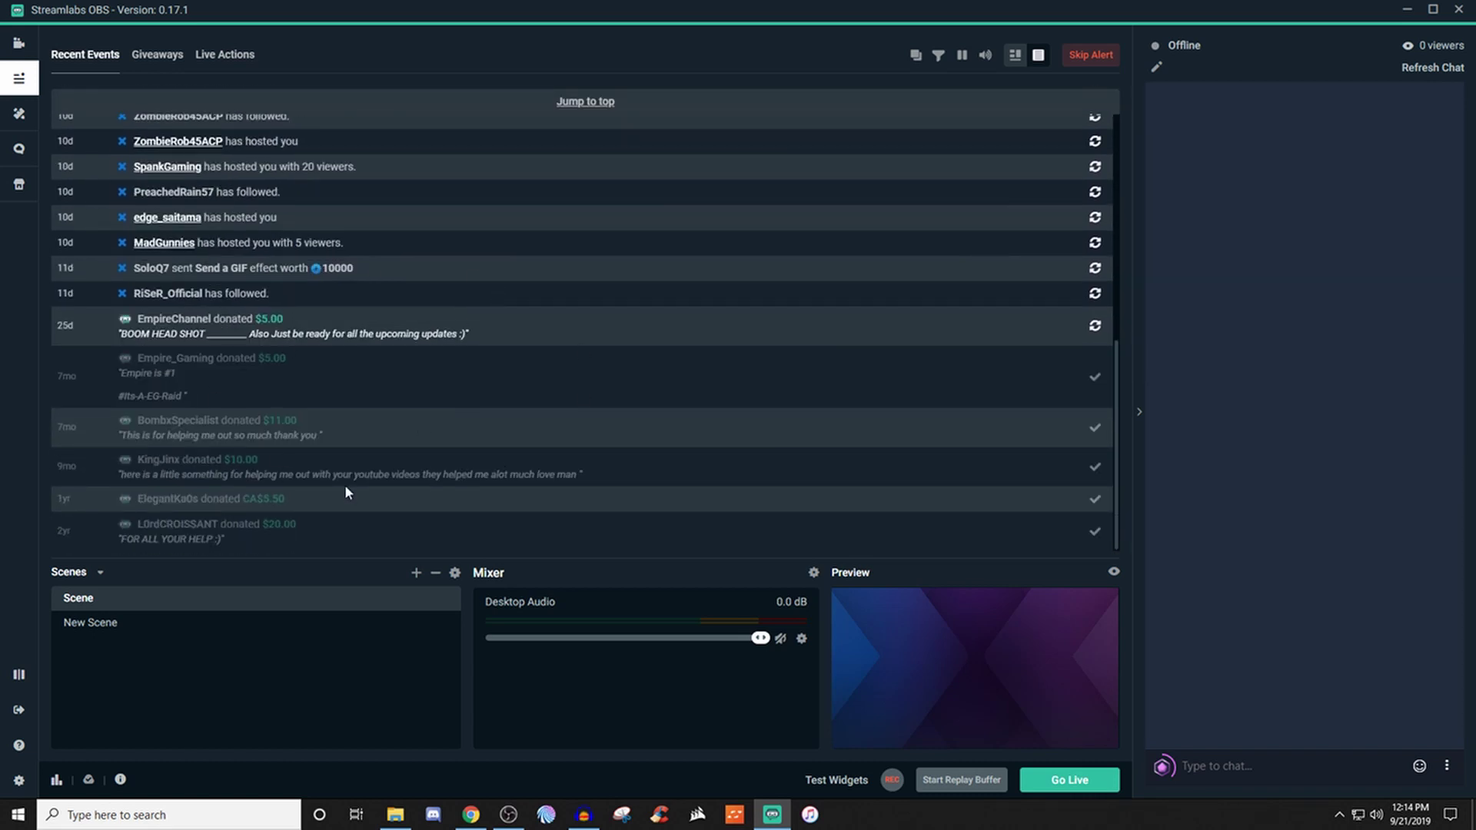
pyautogui.scroll(5, 308, 323)
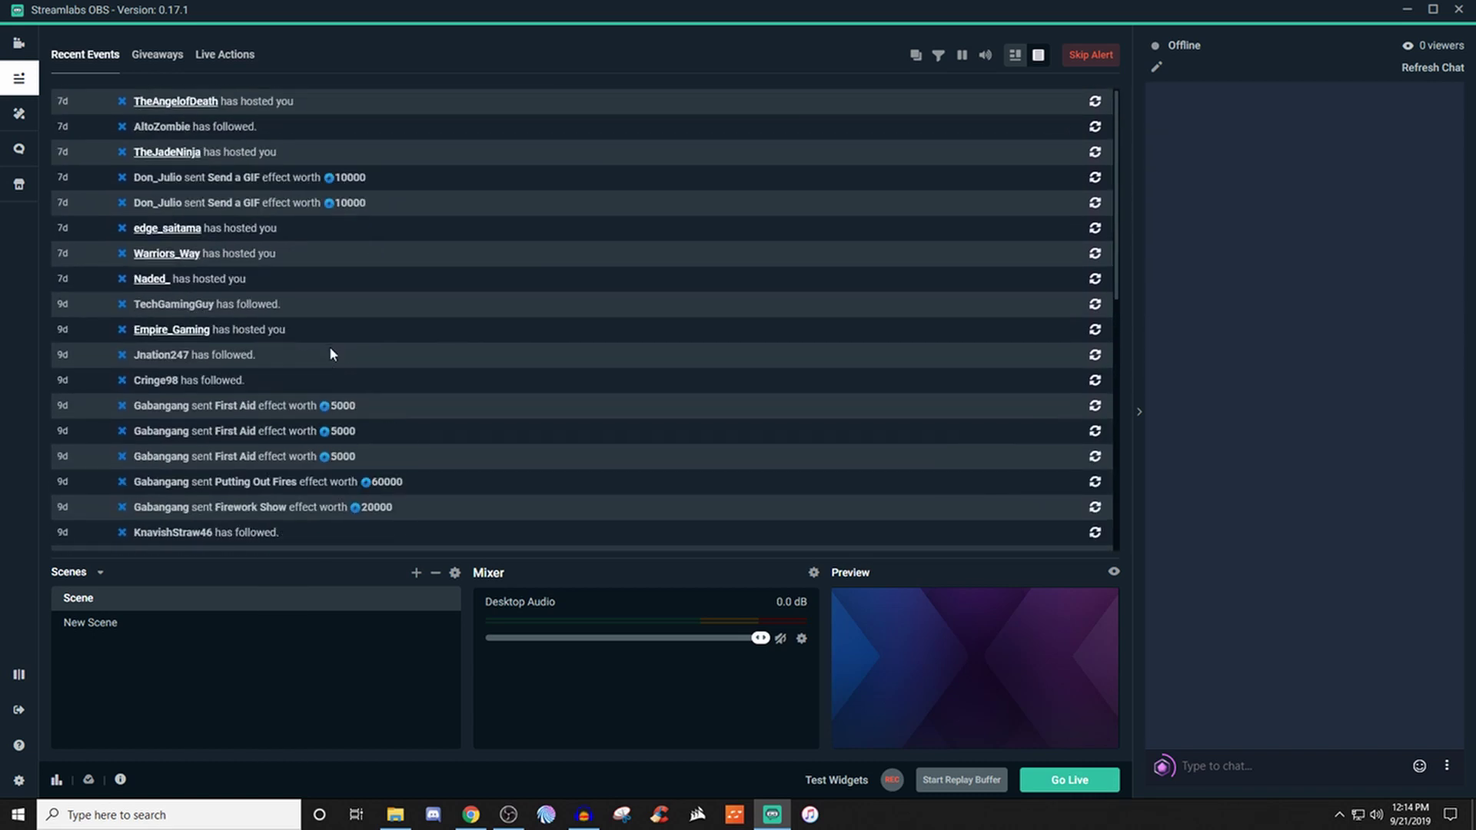
pyautogui.scroll(-5, 330, 348)
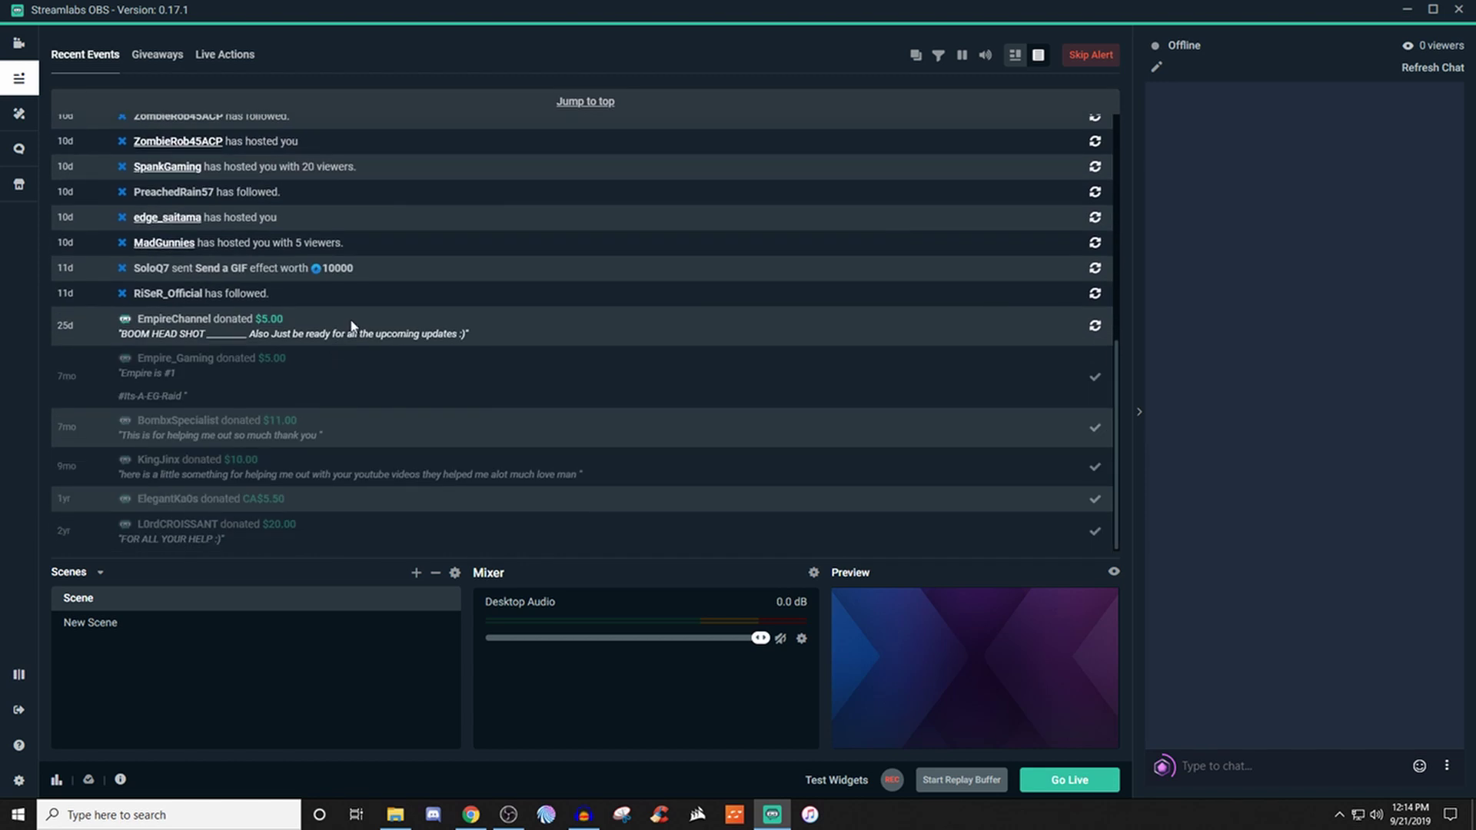
pyautogui.scroll(1, 342, 323)
pyautogui.scroll(5, 344, 296)
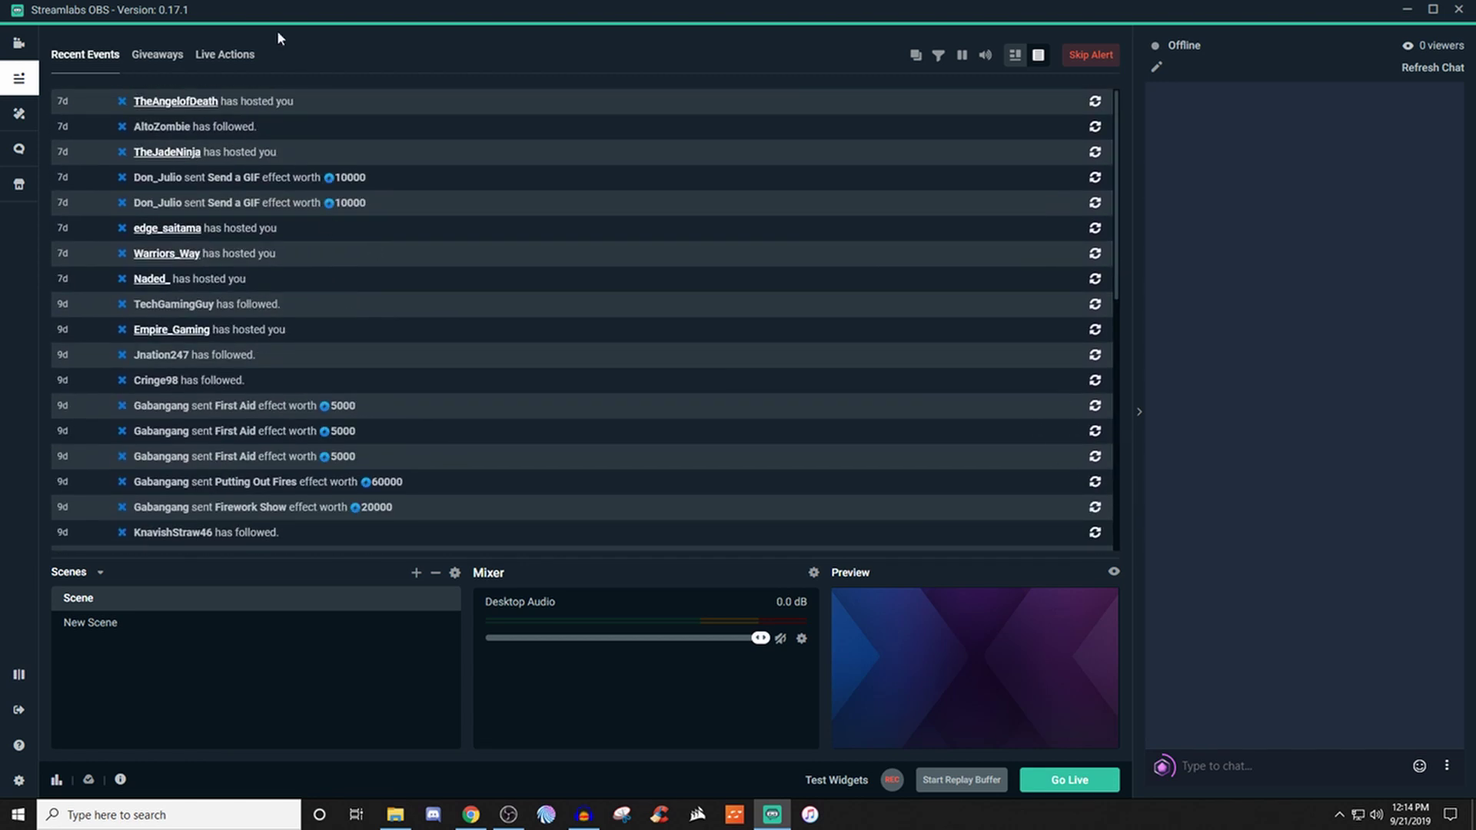